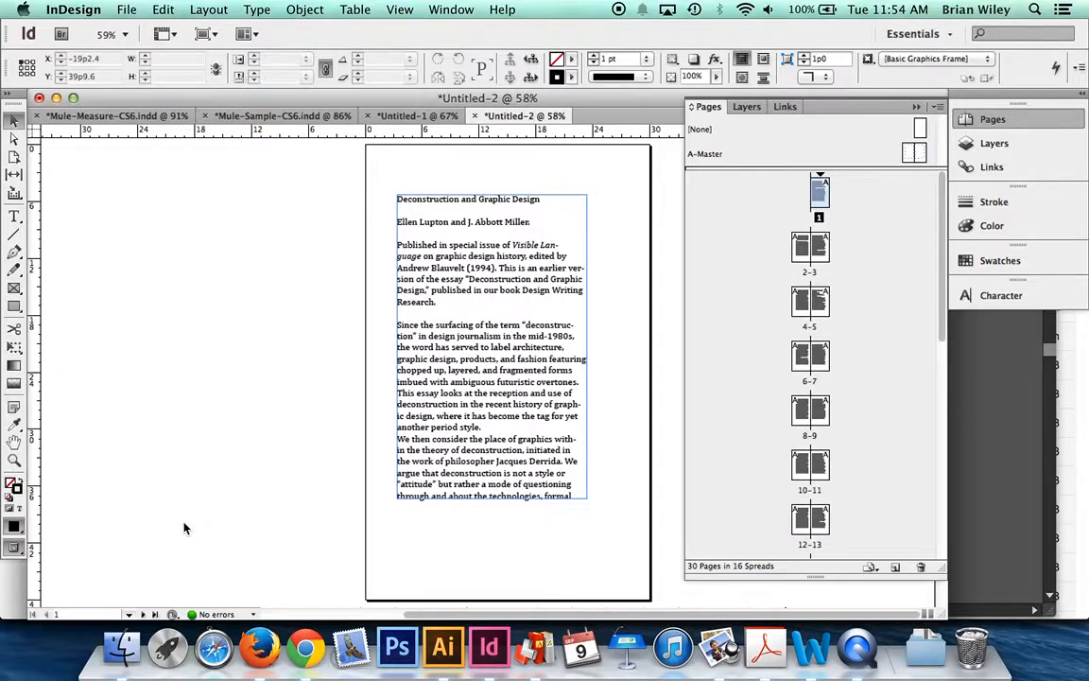
# Start a new document with the Print intent
pyautogui.press('super+n')
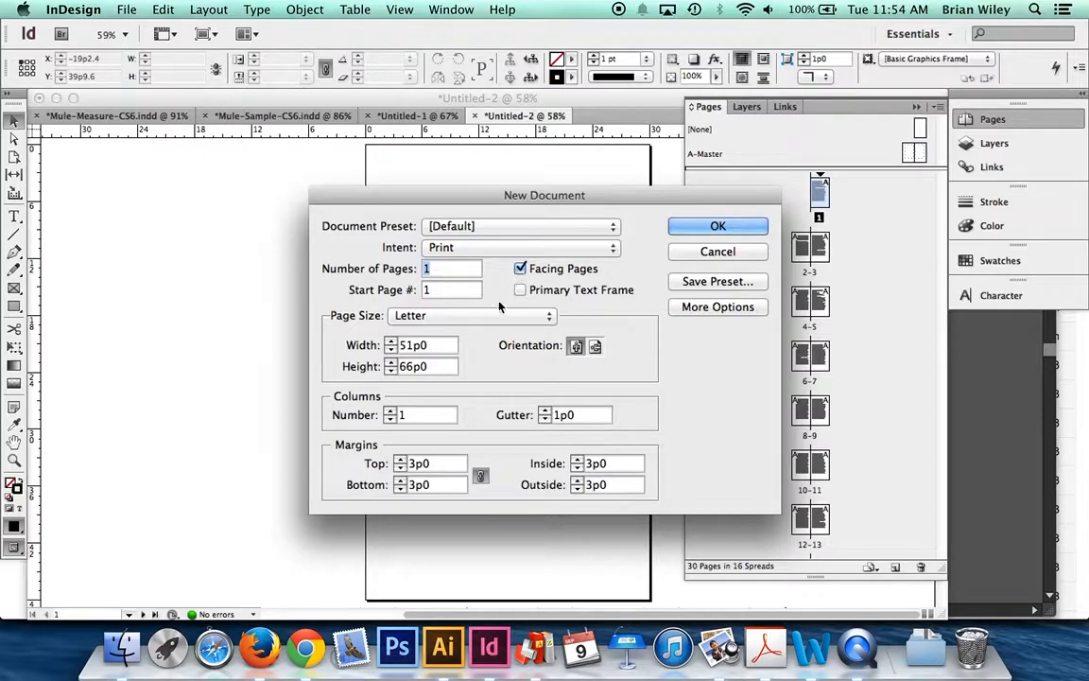
pyautogui.click(519, 247)
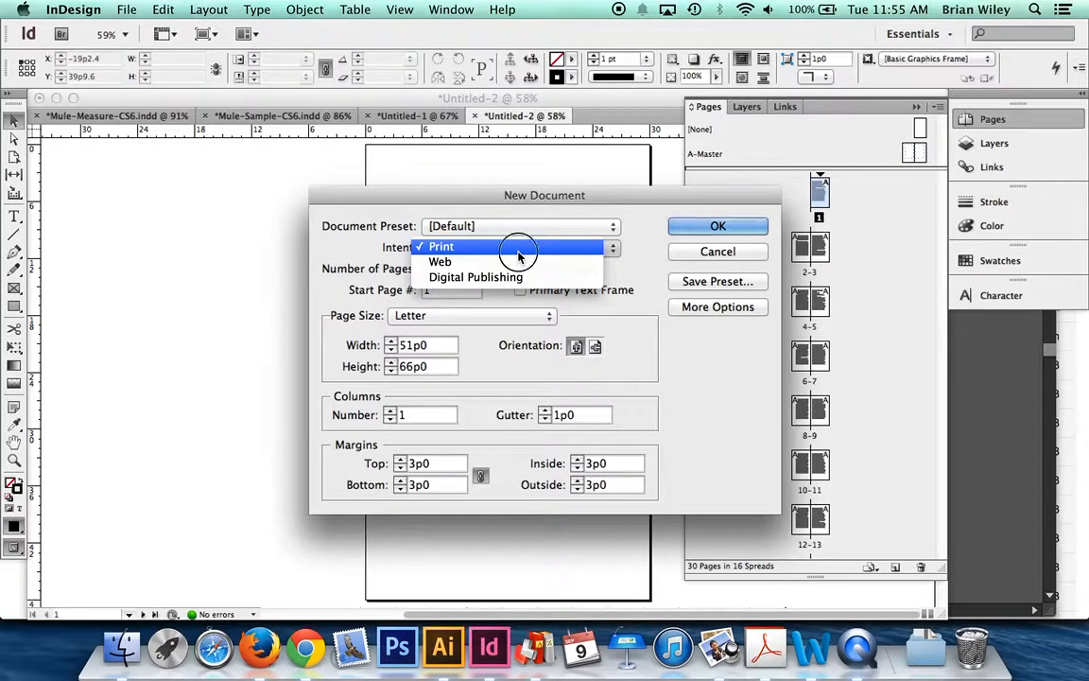
pyautogui.click(518, 248)
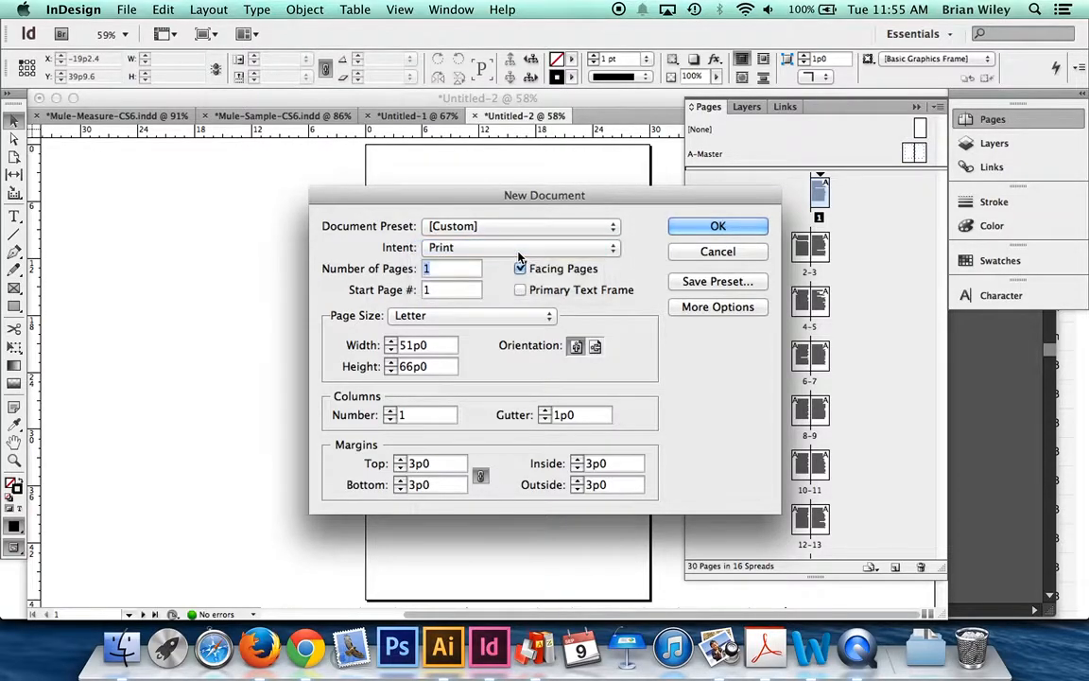
# Begin a custom page size for the new document and name it Yestermorrow Booklet
pyautogui.click(462, 318)
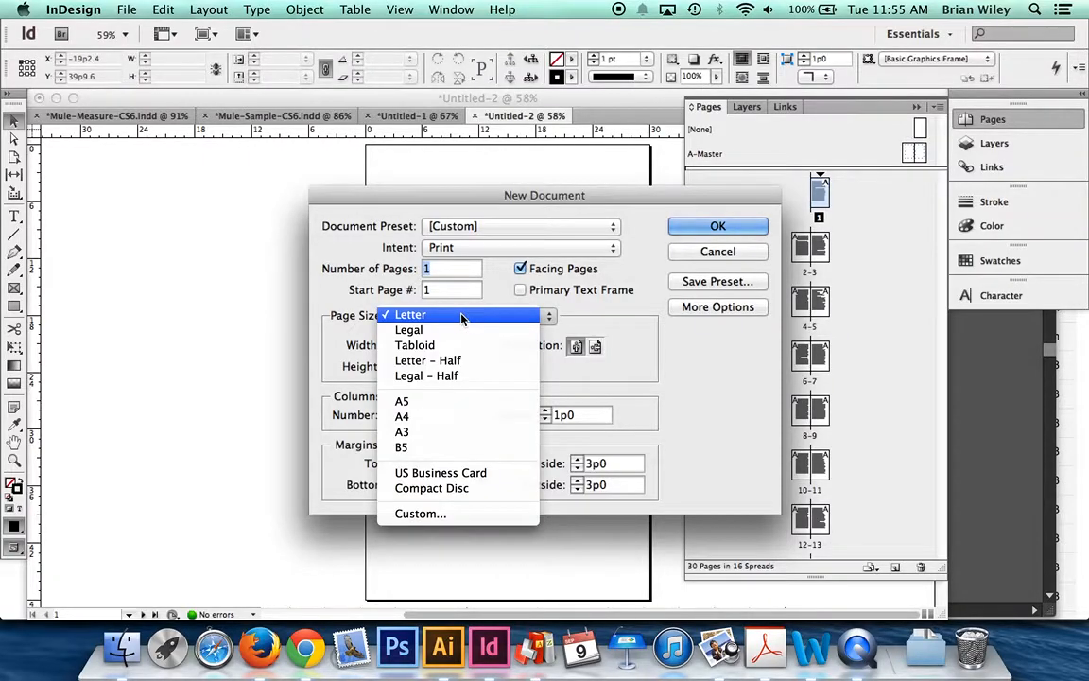
pyautogui.click(431, 514)
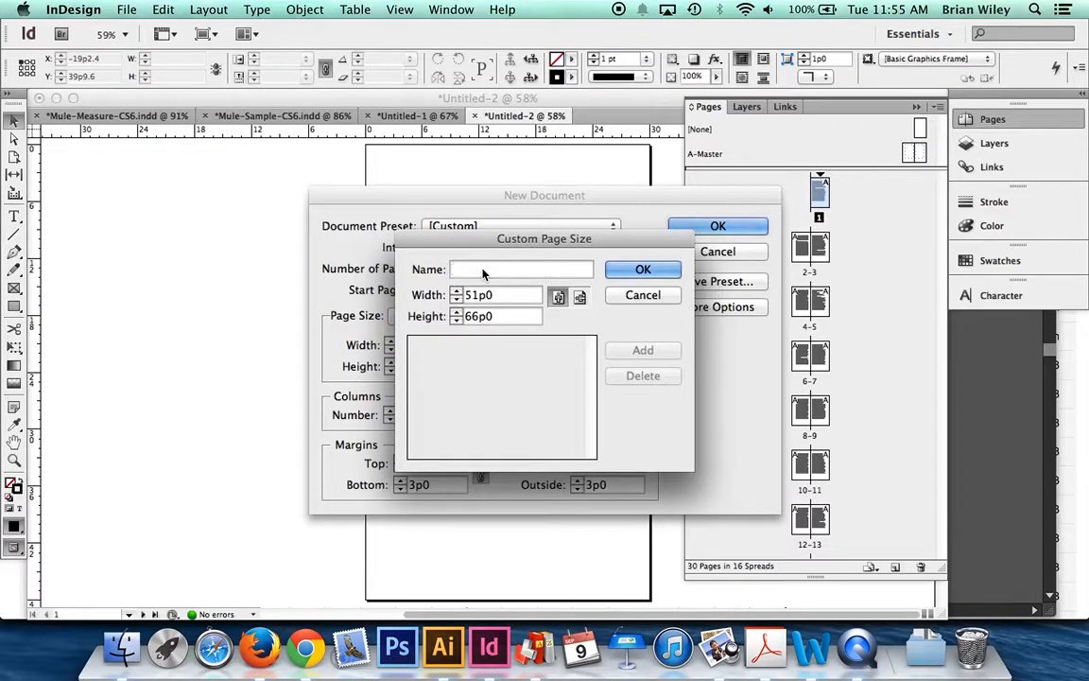
pyautogui.write('Yestermor')
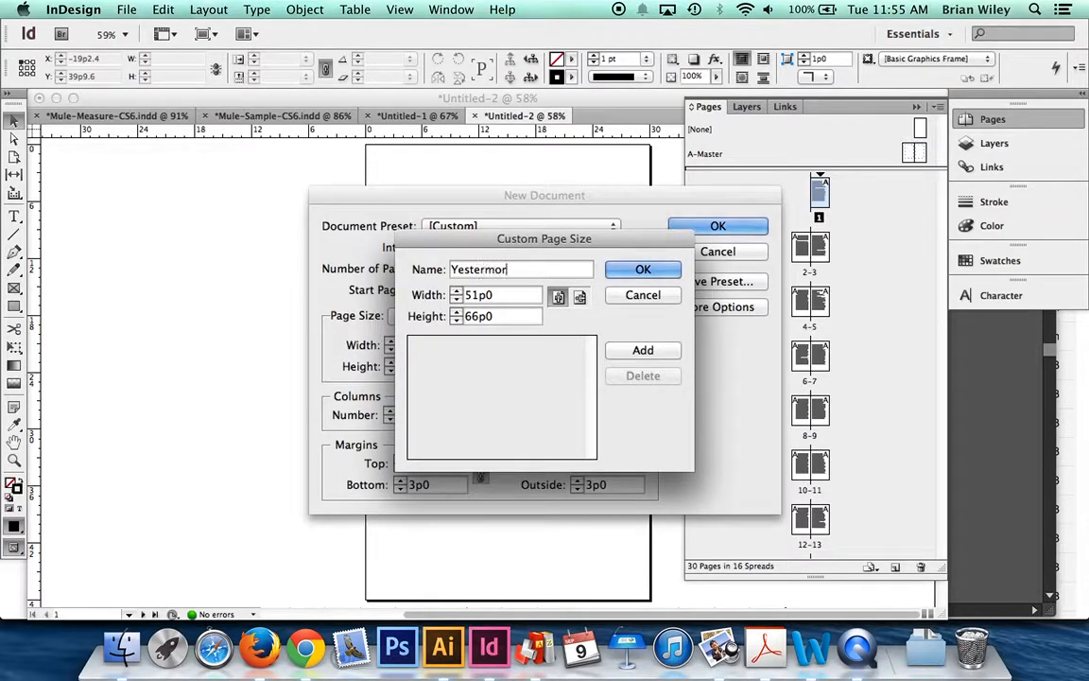
pyautogui.write('row Booklet')
# Set the custom page size to 5 in wide and 8 in high, add it, and use it for the document
pyautogui.click(512, 296)
pyautogui.moveTo(511, 296); pyautogui.dragTo(416, 273)
pyautogui.write('5')
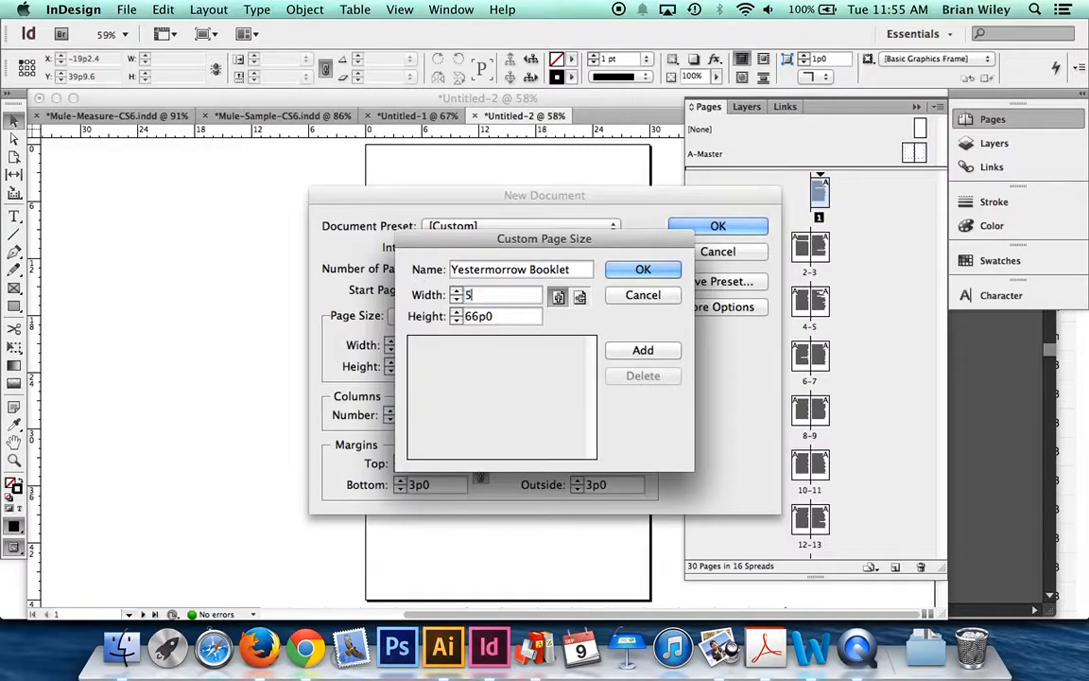
pyautogui.write('"')
pyautogui.press('Tab')
pyautogui.write('8"')
pyautogui.click(495, 297)
pyautogui.click(623, 349)
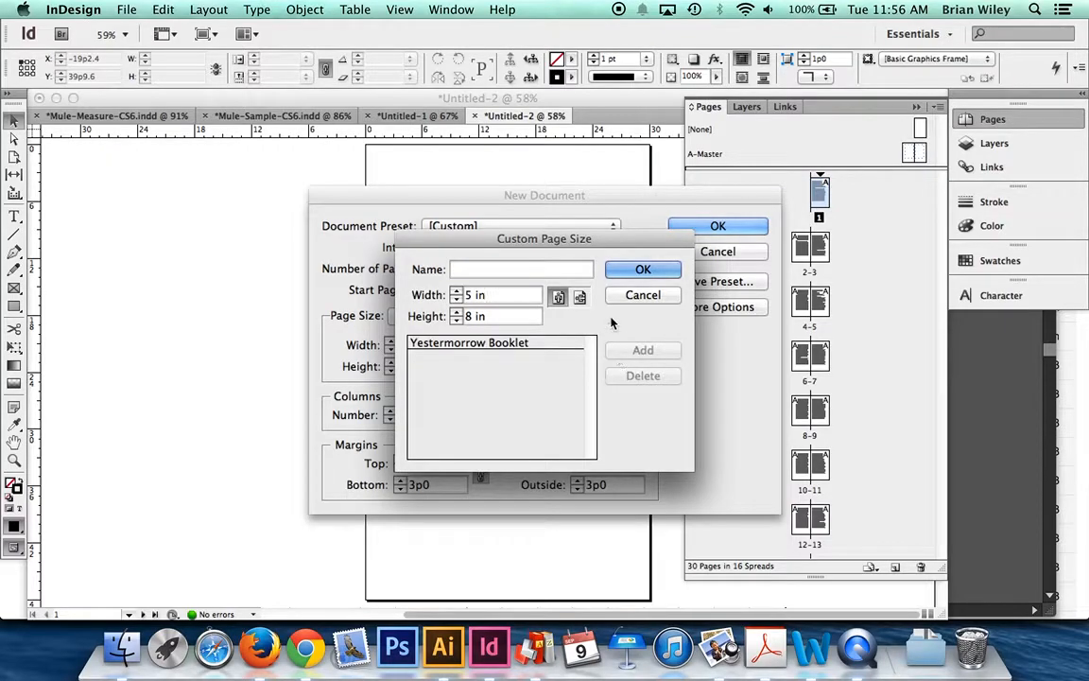
pyautogui.click(643, 269)
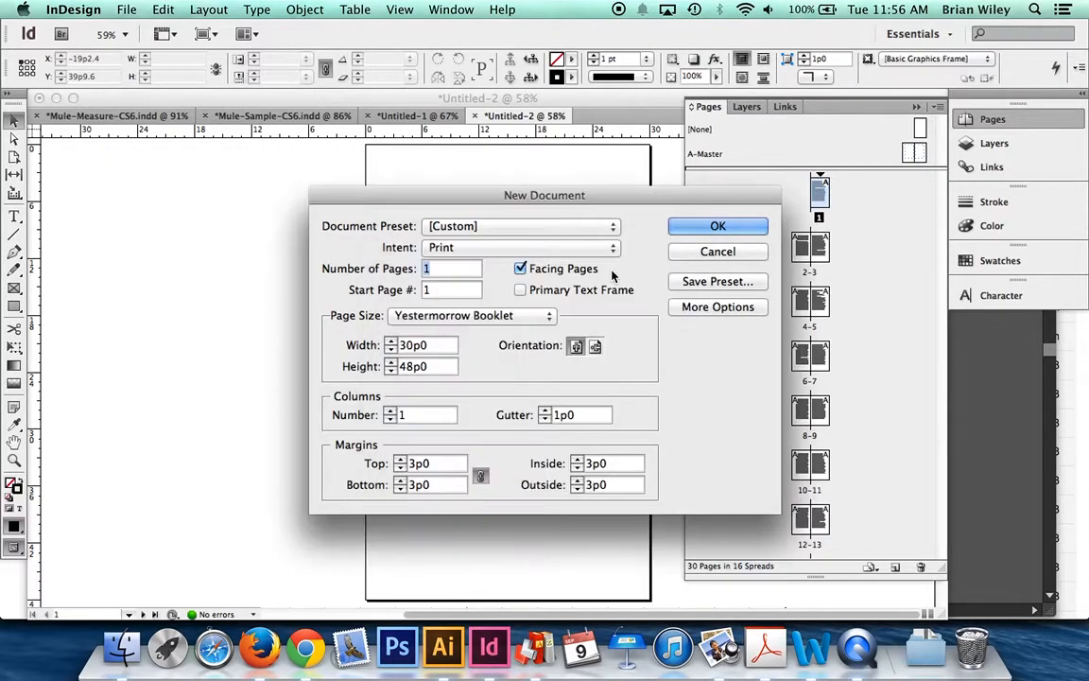
pyautogui.click(439, 316)
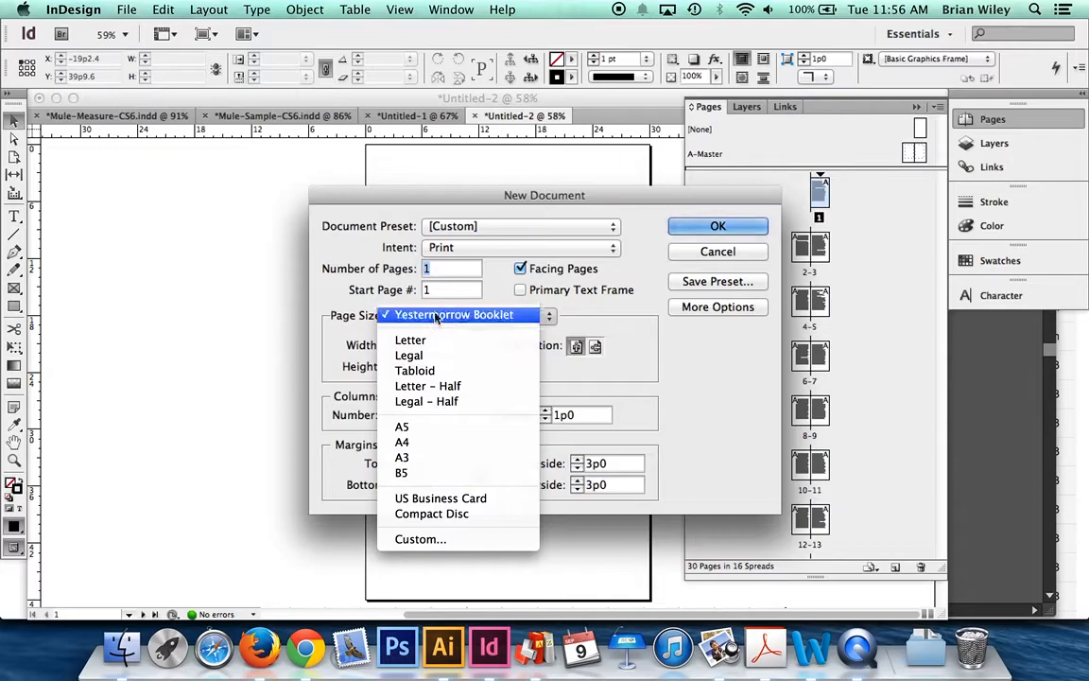
pyautogui.click(630, 333)
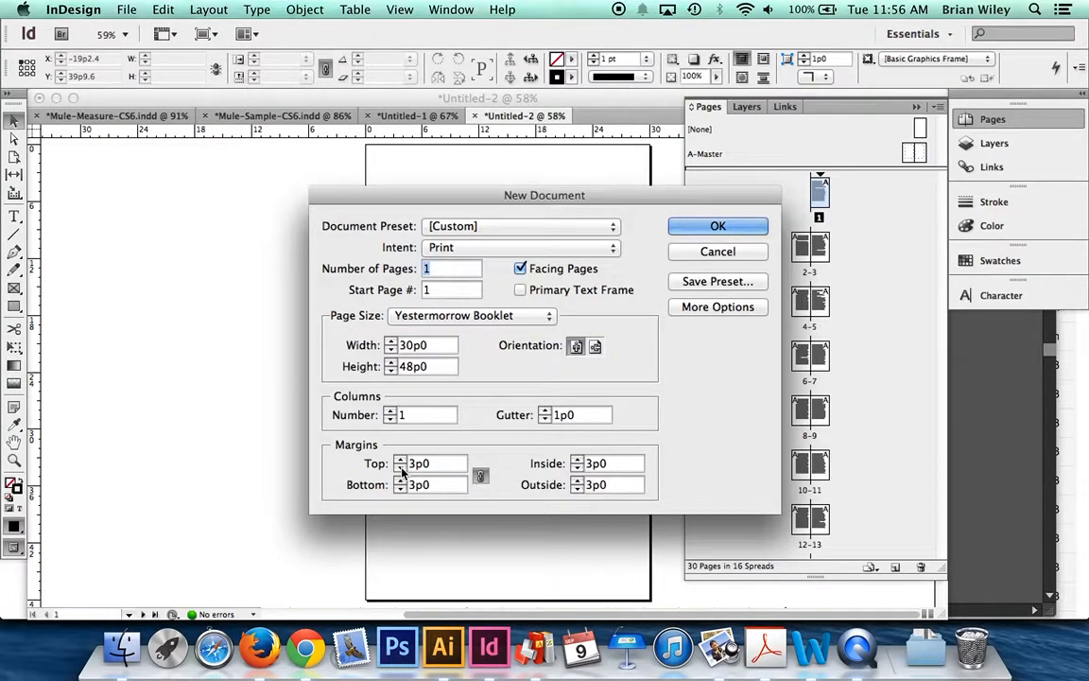
# Set all four page margins to 0 and create the document
pyautogui.doubleClick(433, 463)
pyautogui.write('0')
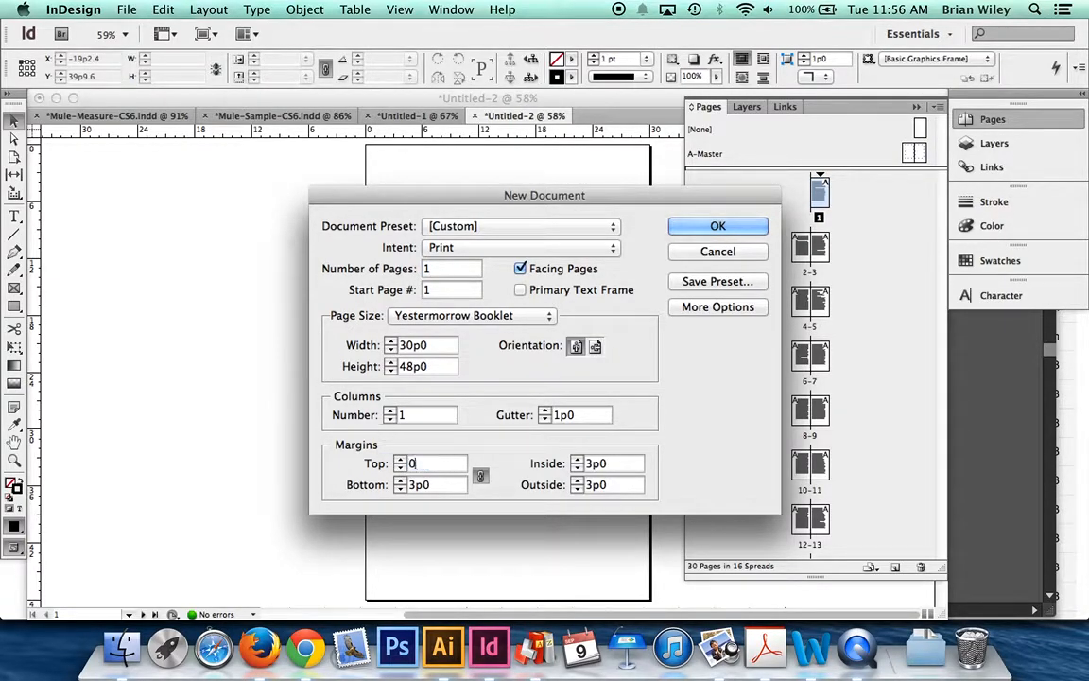
pyautogui.press('Tab')
pyautogui.click(695, 228)
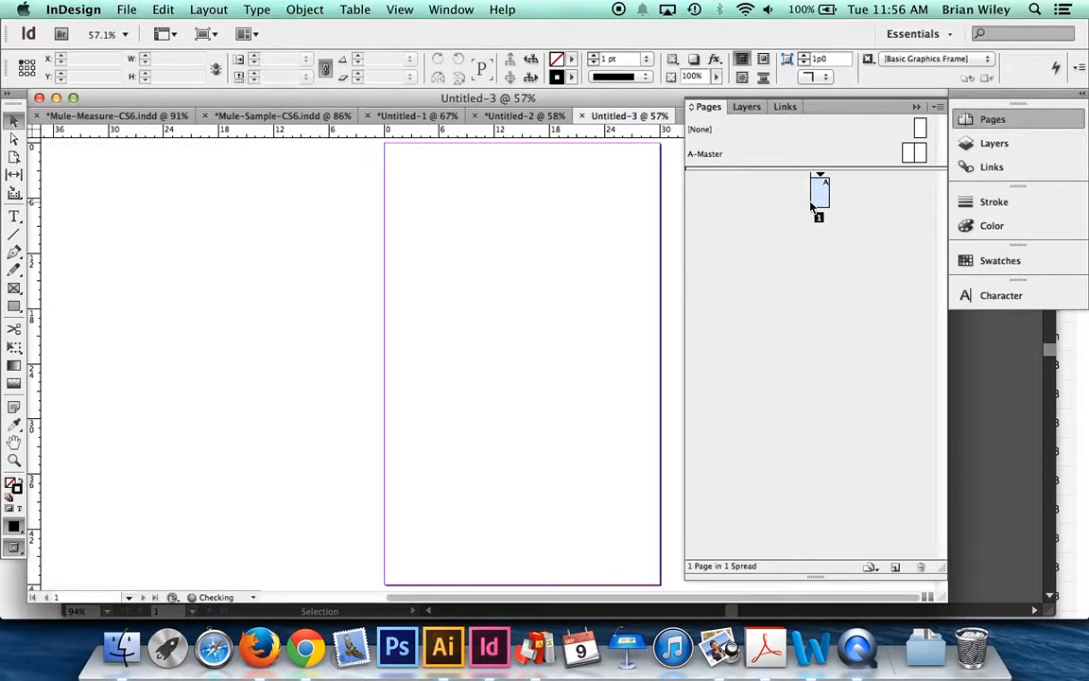
# Enlarge the area that lists the master pages above the document pages
pyautogui.moveTo(815, 169); pyautogui.dragTo(817, 203)
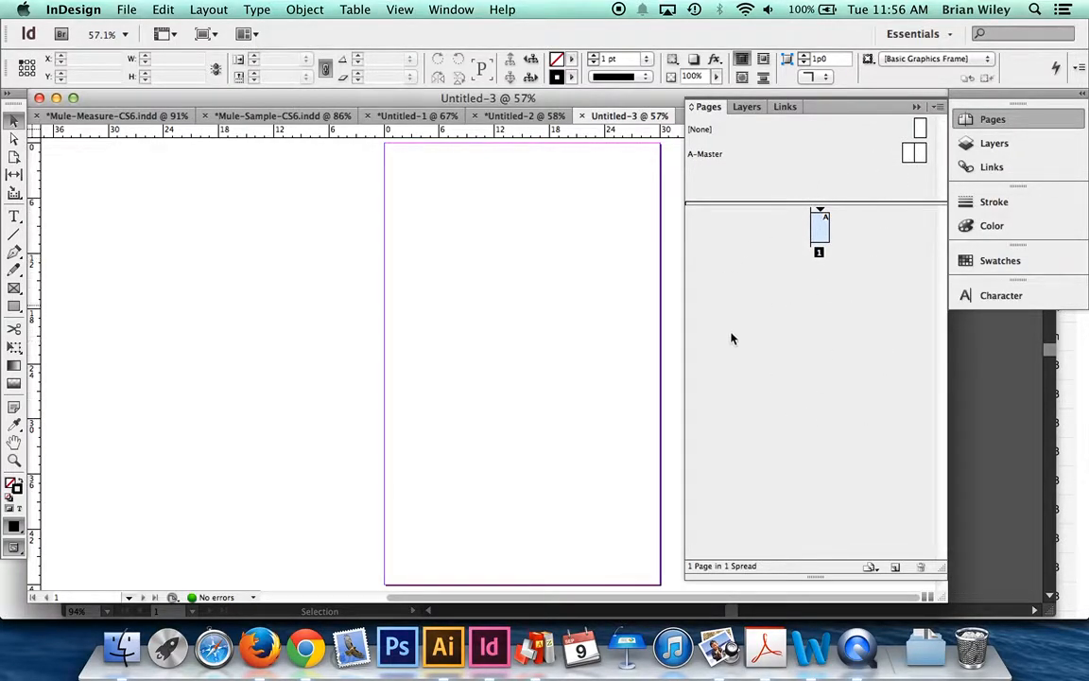
pyautogui.click(1003, 120)
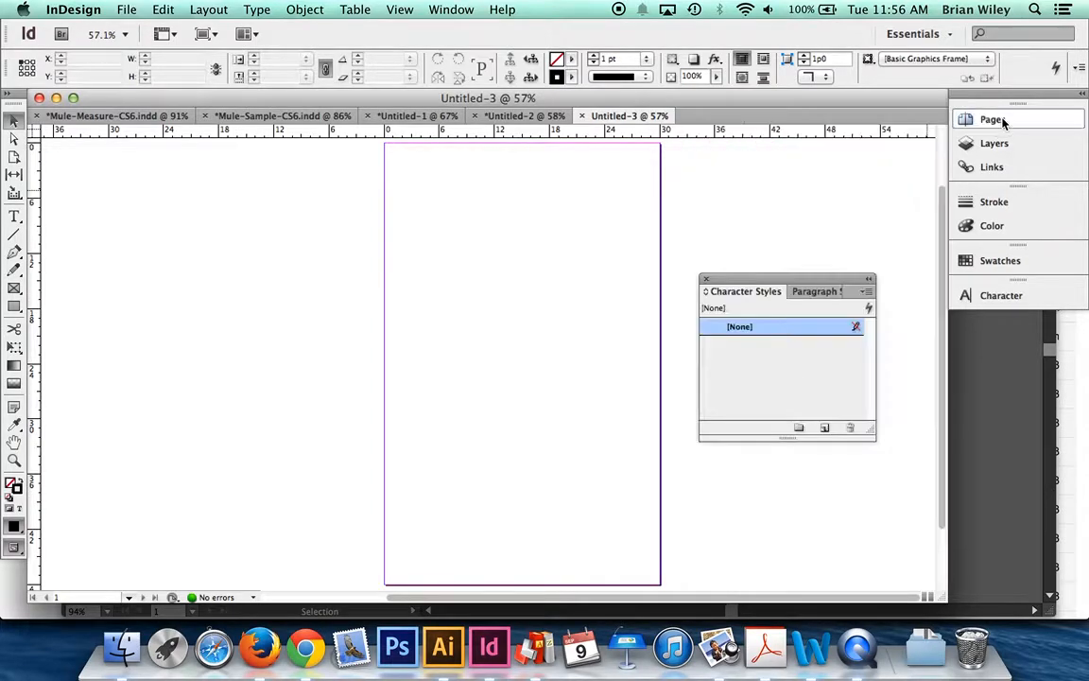
pyautogui.click(1000, 119)
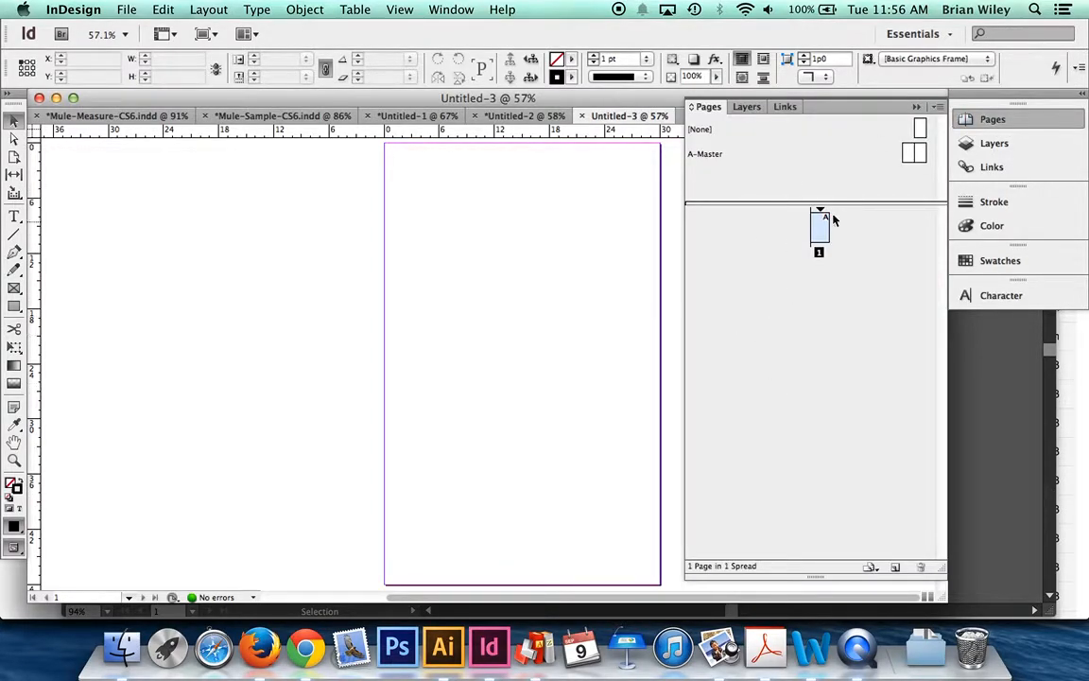
pyautogui.click(831, 379)
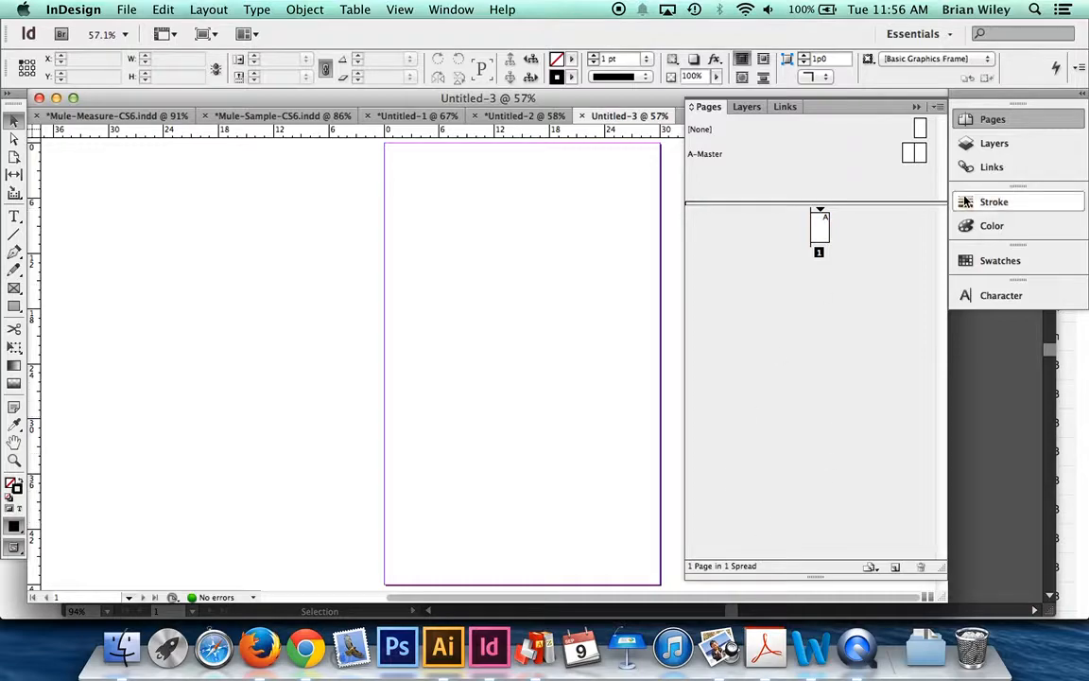
# Open the A-Master spread and select both of its pages
pyautogui.click(913, 154)
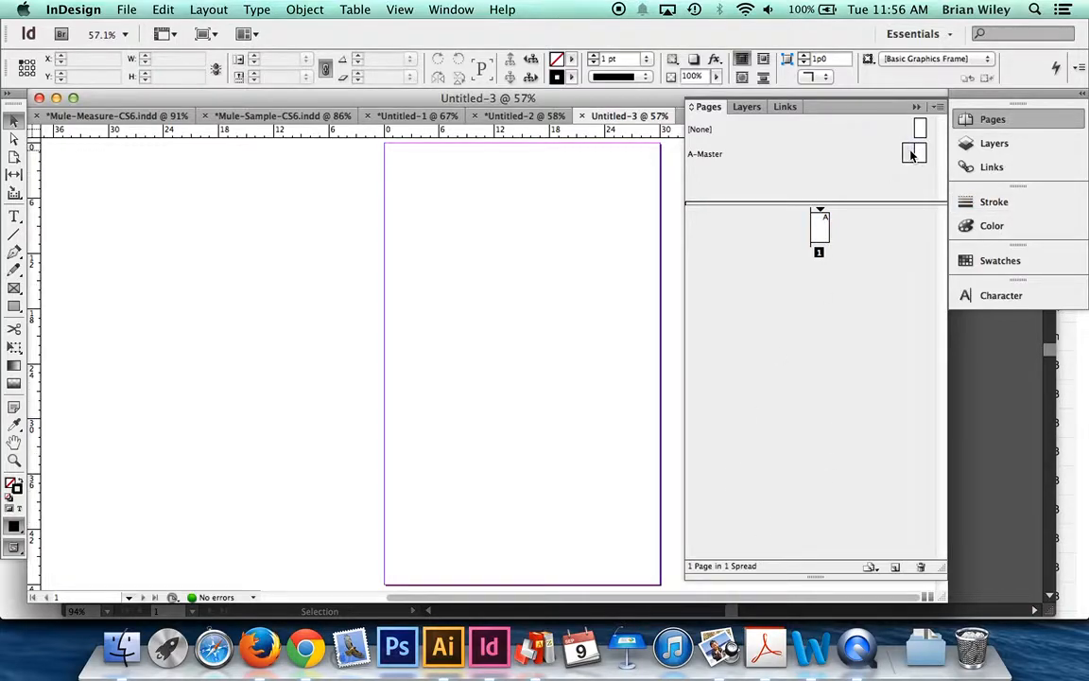
pyautogui.click(916, 155)
pyautogui.click(911, 157)
pyautogui.doubleClick(910, 157)
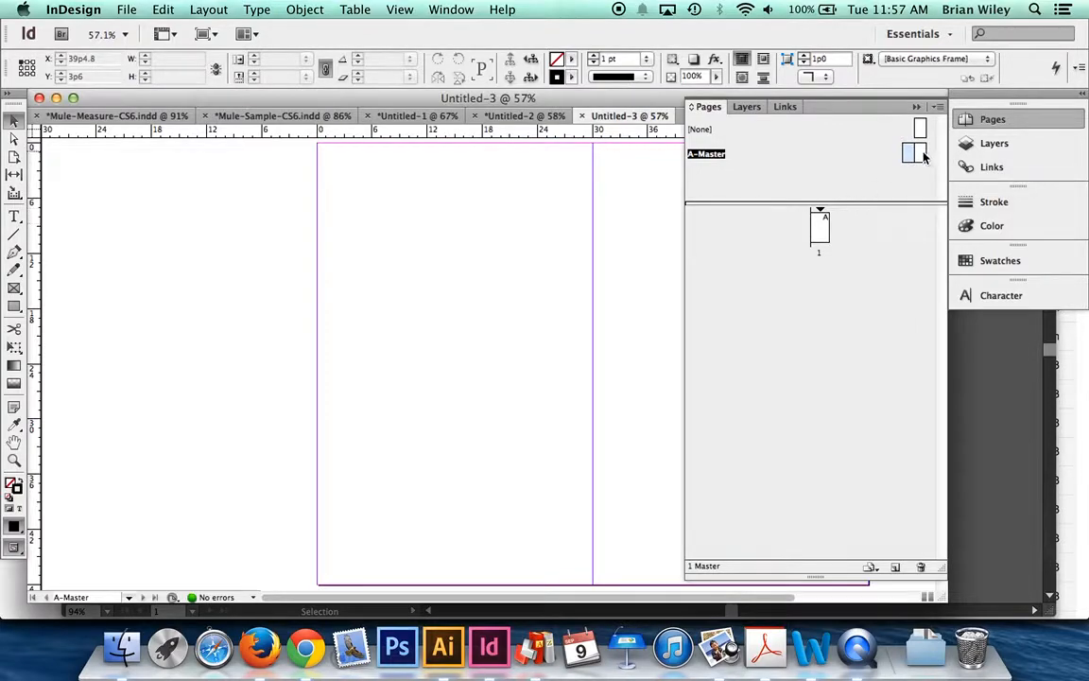
pyautogui.hscroll(5, 562, 297)
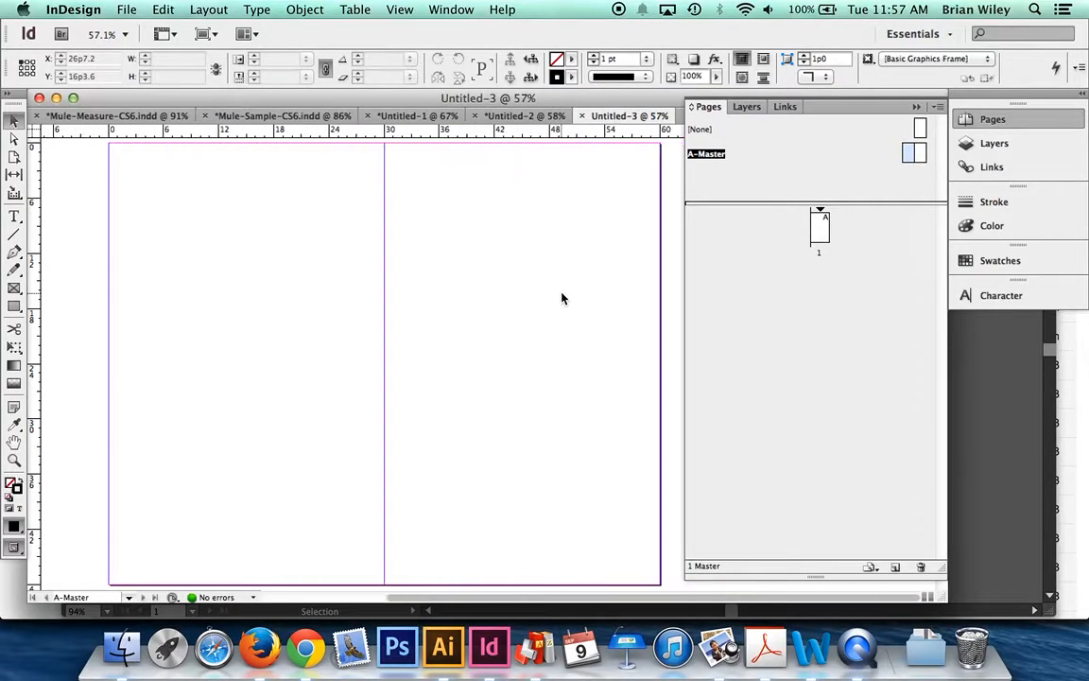
pyautogui.click(920, 155)
pyautogui.click(919, 156)
pyautogui.click(914, 154)
# Set up guides for the master spread with 9 rows and a row gutter of 0
pyautogui.click(209, 9)
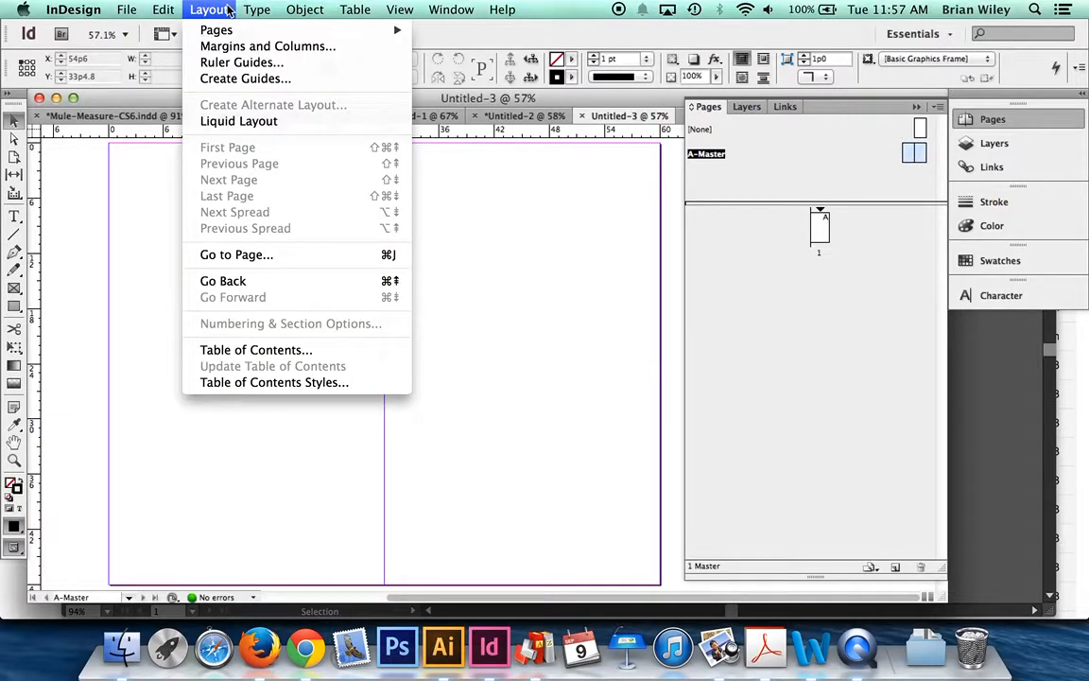
pyautogui.moveTo(254, 10)
pyautogui.moveTo(215, 5)
pyautogui.click(236, 80)
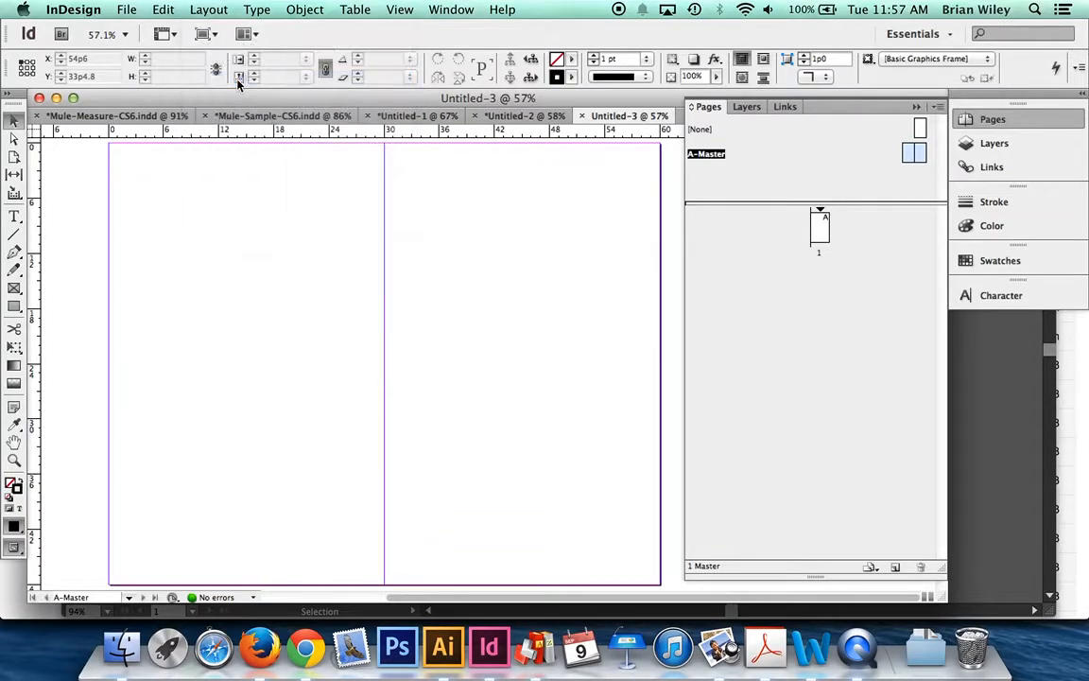
pyautogui.write('9')
pyautogui.press('Tab')
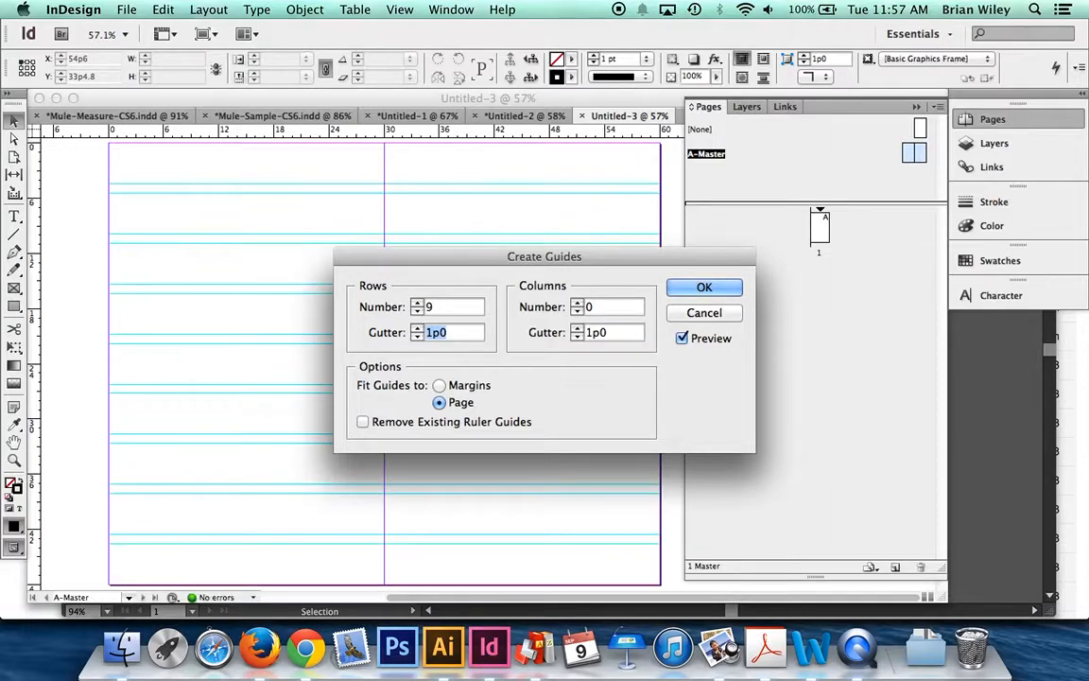
pyautogui.write('0')
pyautogui.press('Tab')
# Set the guides to 9 columns with a column gutter of 0, check the preview, and create them on the master spread
pyautogui.write('9')
pyautogui.press('Tab')
pyautogui.write('0')
pyautogui.press('Tab')
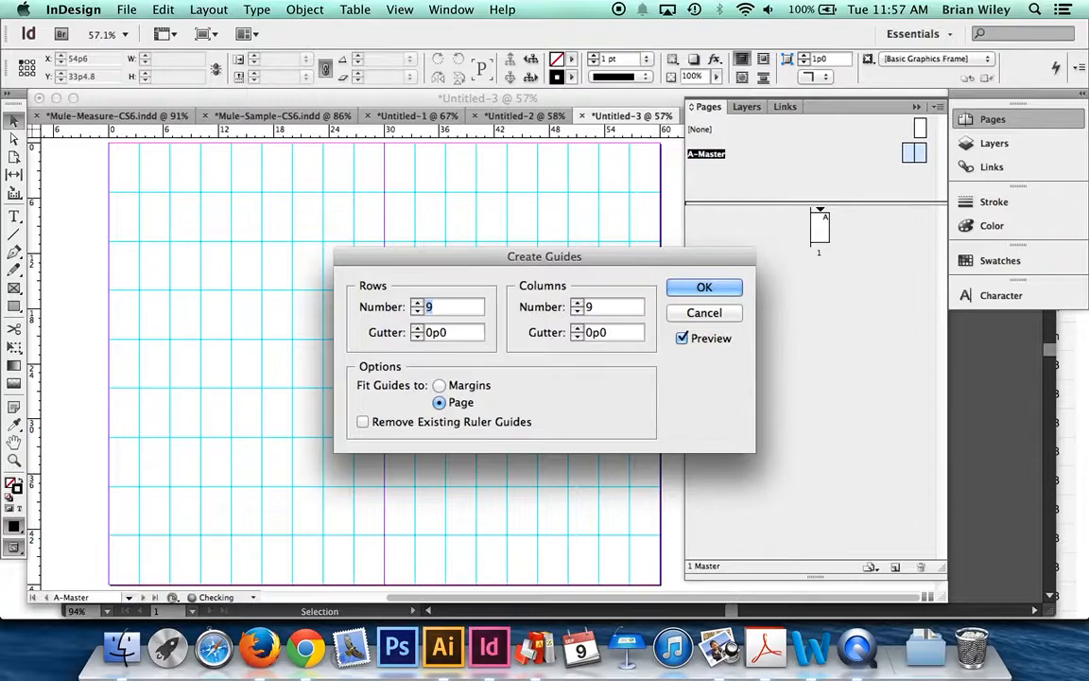
pyautogui.click(683, 340)
pyautogui.click(683, 340)
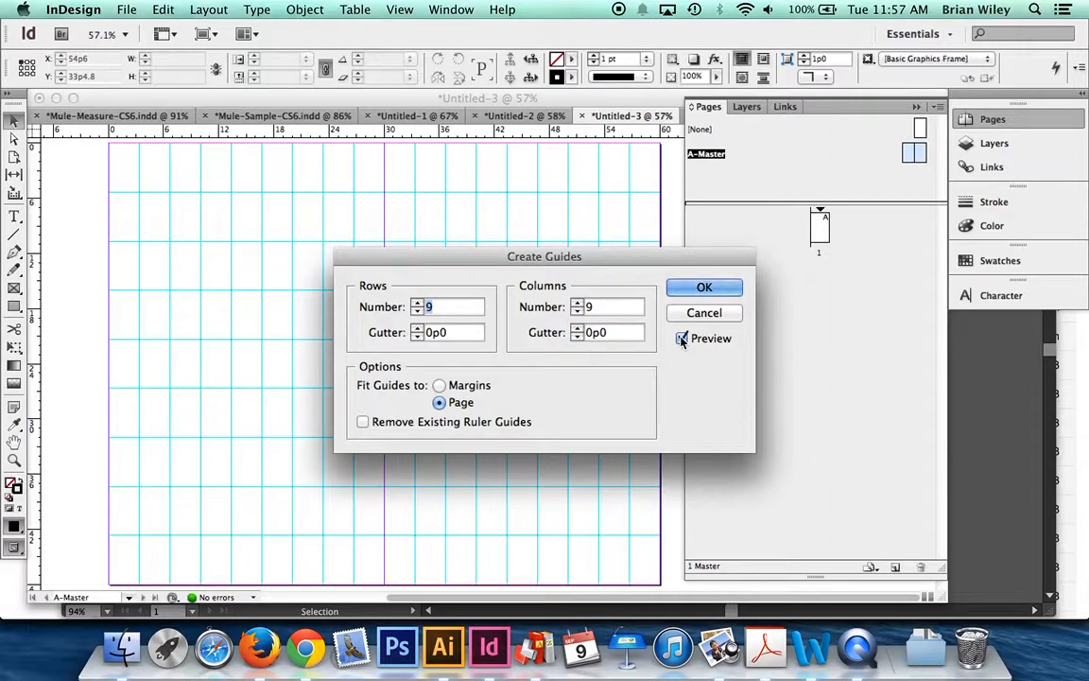
pyautogui.click(700, 288)
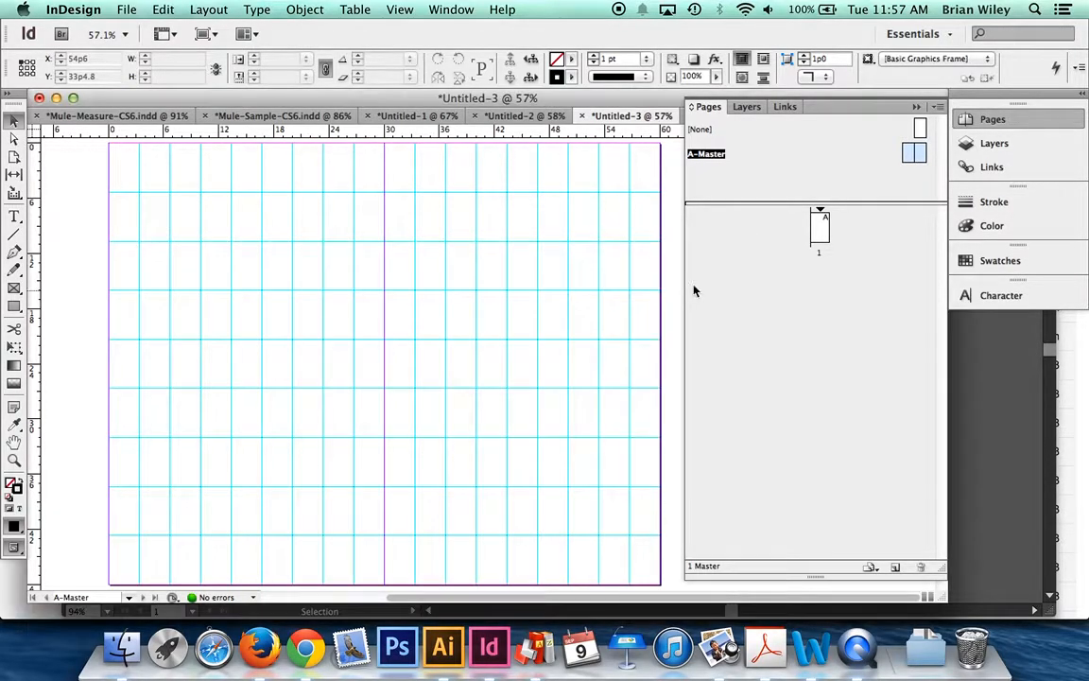
# Open page 1 to check the guide grid it takes from the master
pyautogui.doubleClick(821, 237)
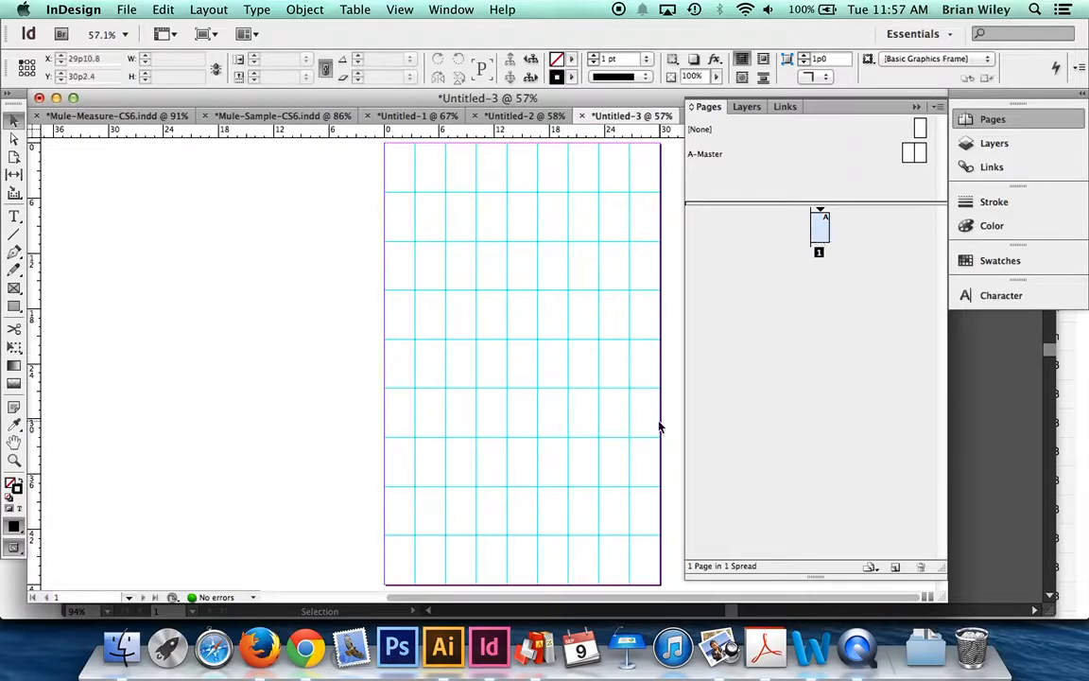
pyautogui.scroll(-2, 502, 429)
pyautogui.scroll(-3, 503, 429)
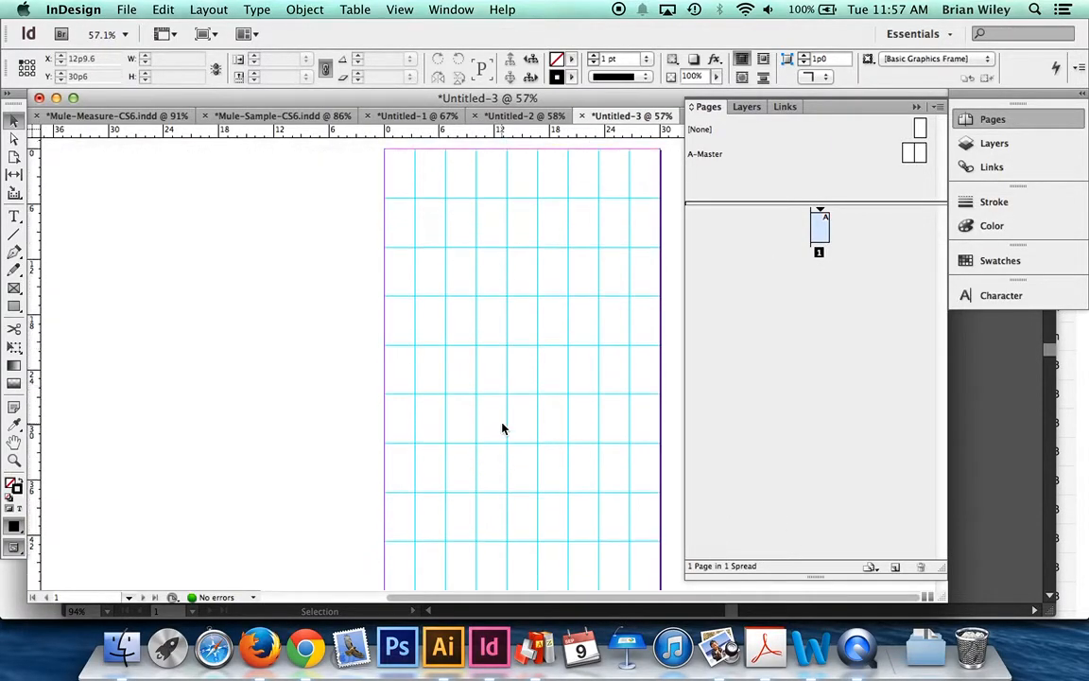
# Add four pages after page 1 to test the master grid, and delete pages 2 to 5 again
pyautogui.click(896, 568)
pyautogui.click(897, 568)
pyautogui.click(897, 569)
pyautogui.click(897, 569)
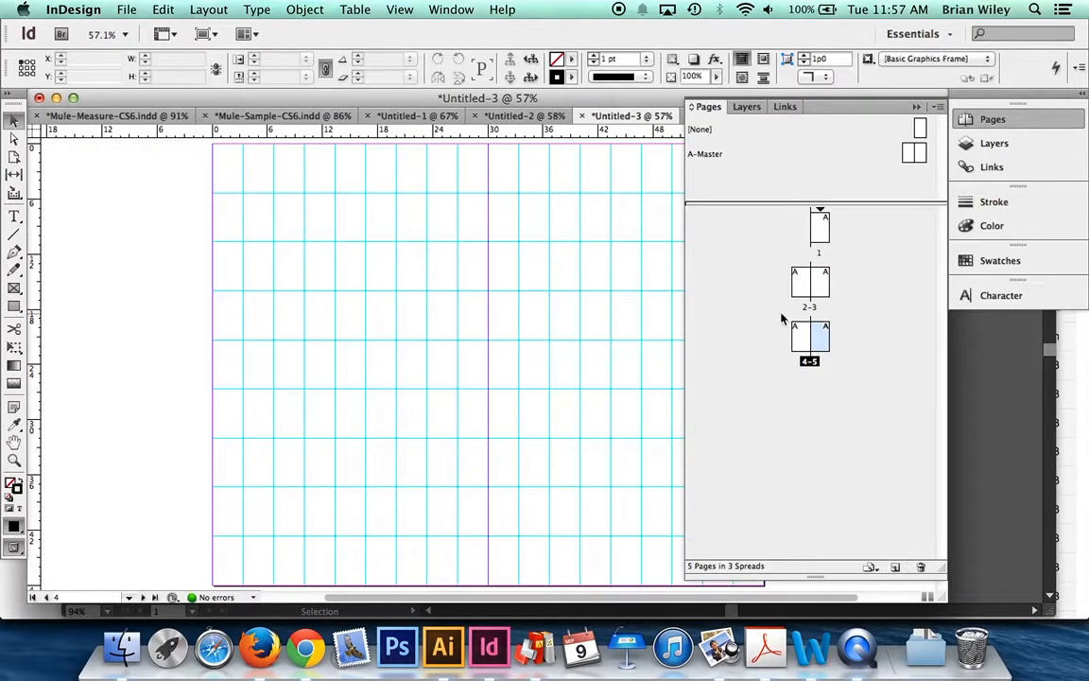
pyautogui.keyDown('shift'); pyautogui.click(798, 297); pyautogui.keyUp('shift')
pyautogui.click(921, 568)
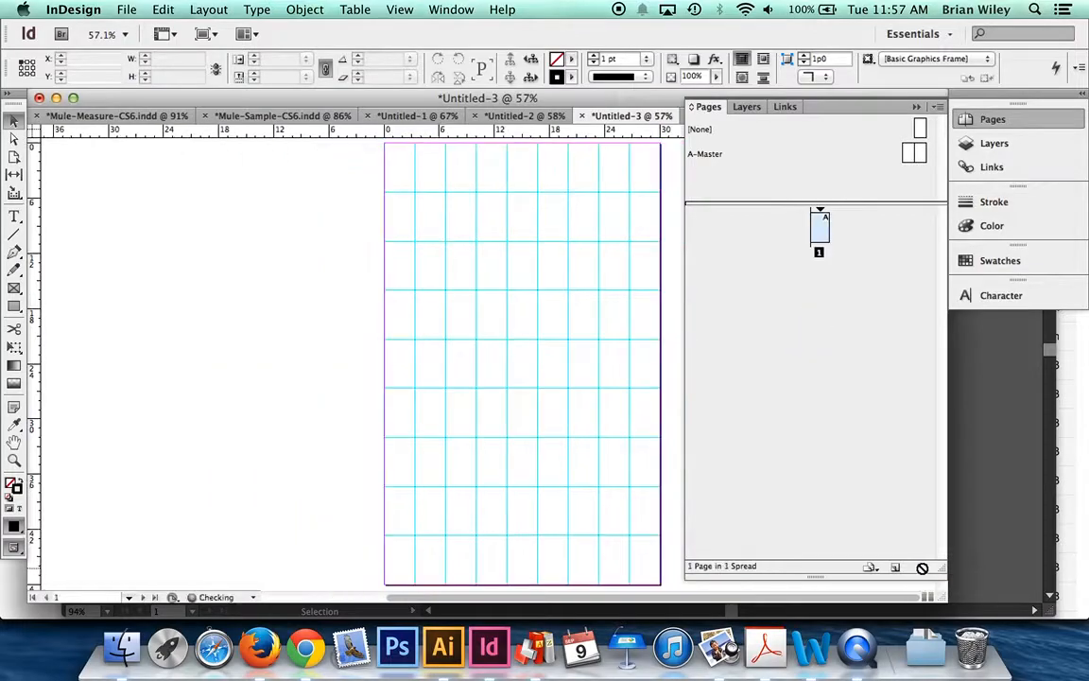
# Reopen the A-Master spread and draw a text frame 20p0 wide and 32p0 high on its right page, aligned to the guides
pyautogui.click(909, 154)
pyautogui.doubleClick(909, 155)
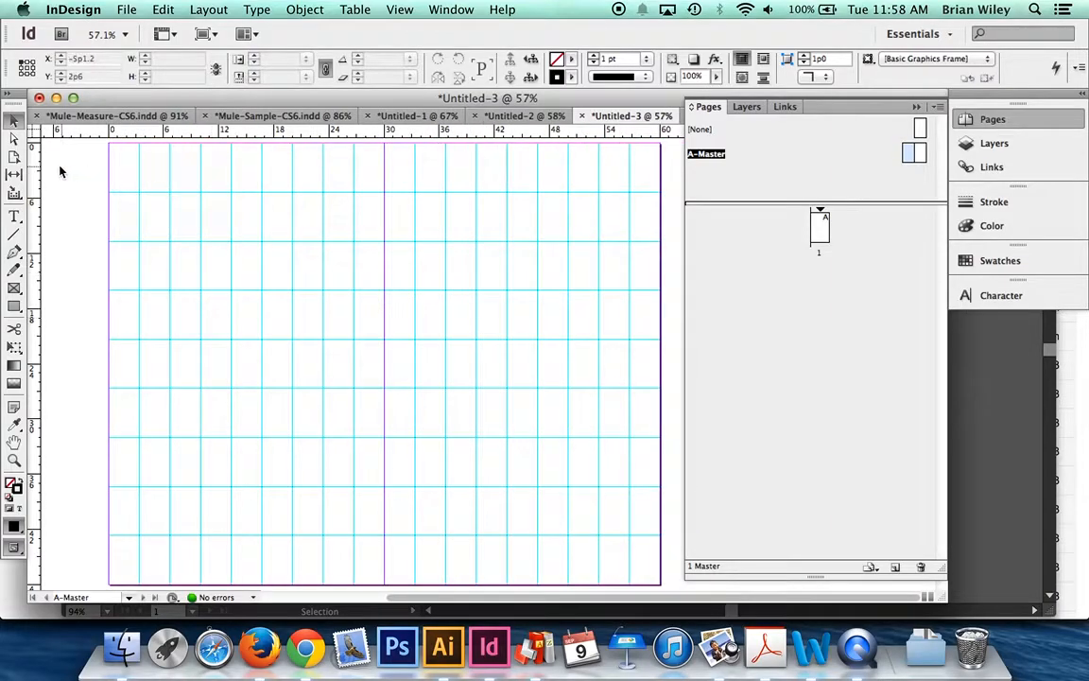
pyautogui.click(15, 216)
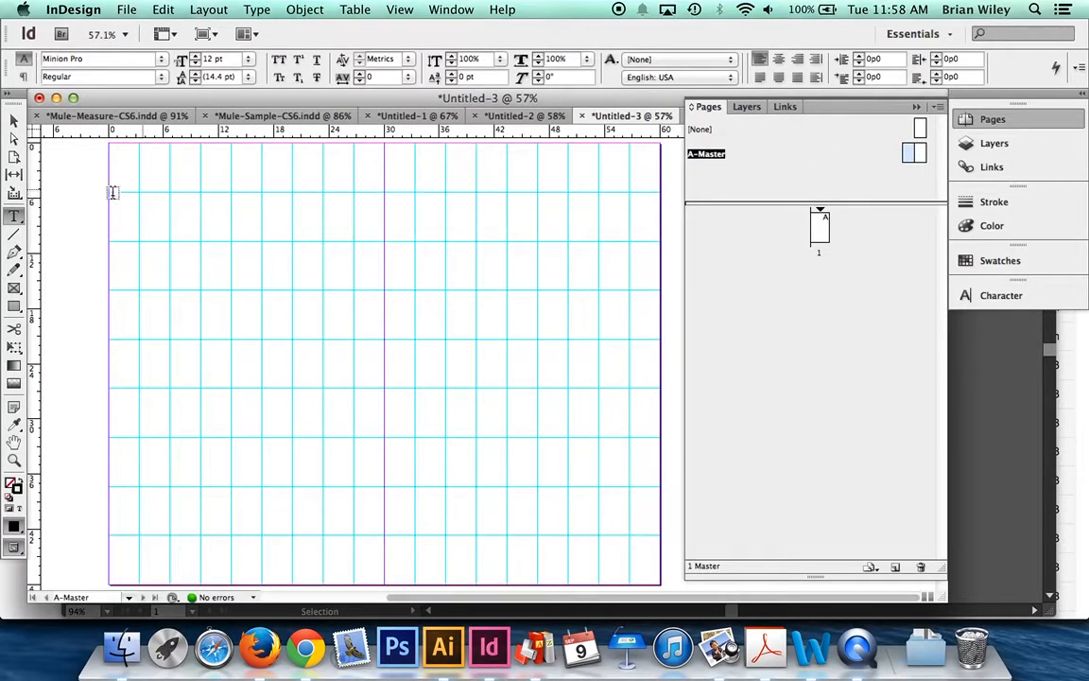
pyautogui.moveTo(416, 192); pyautogui.dragTo(597, 489)
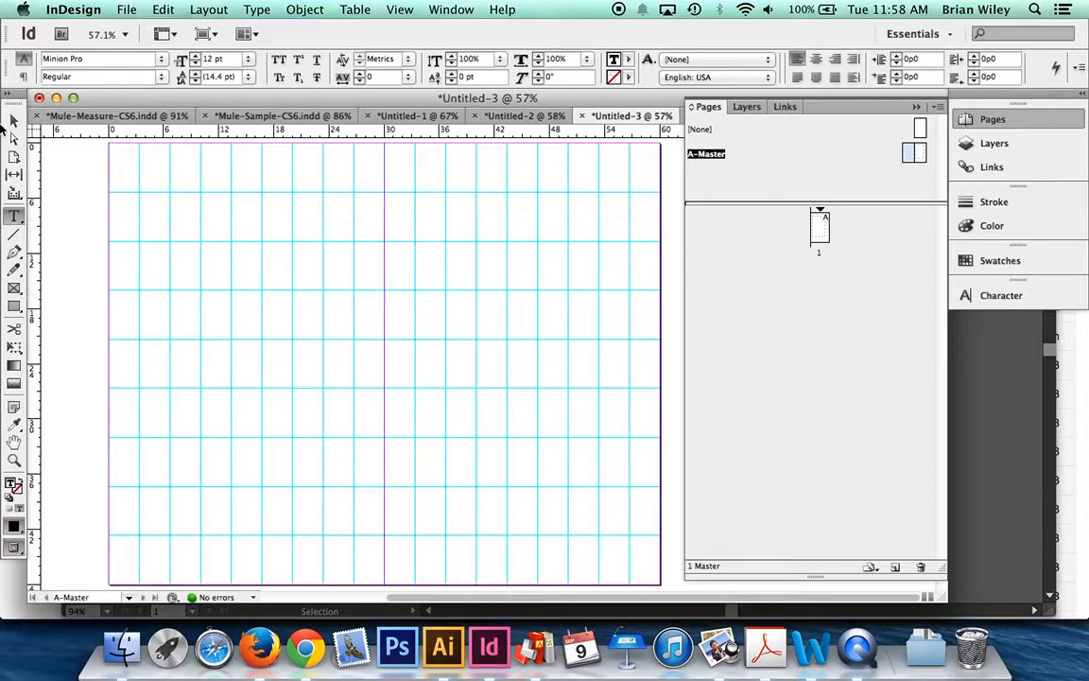
pyautogui.click(14, 120)
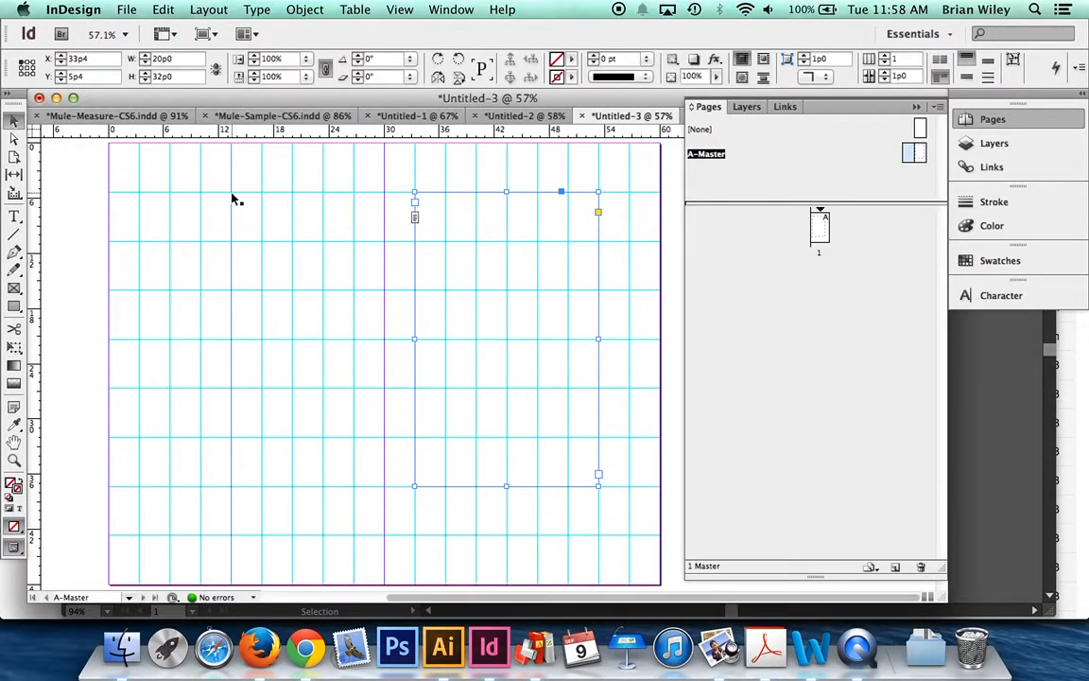
# Draw a matching text frame 20p0 wide and 32p0 high on the left page of the A-Master spread, aligned to the guides
pyautogui.click(14, 216)
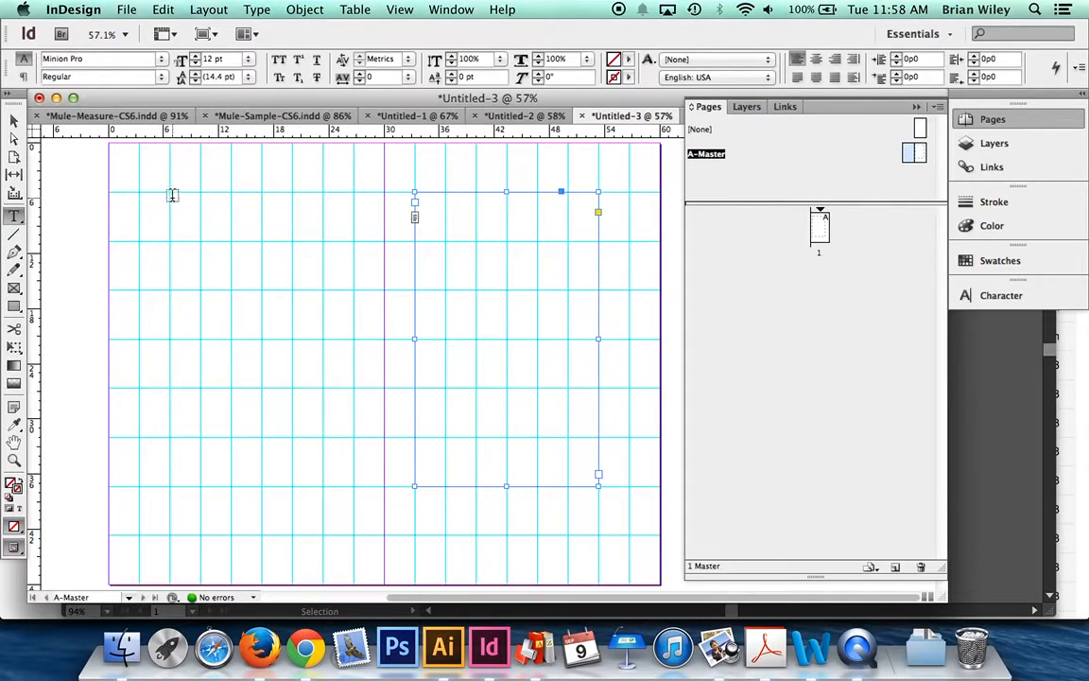
pyautogui.moveTo(168, 191); pyautogui.dragTo(353, 485)
pyautogui.click(13, 122)
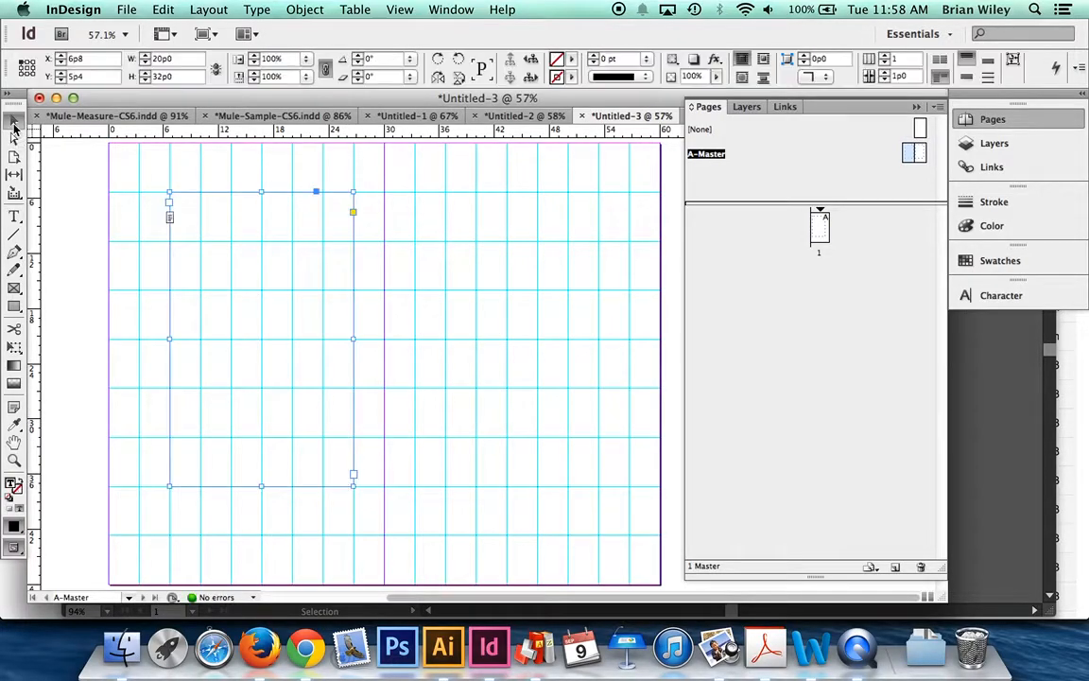
pyautogui.moveTo(260, 212); pyautogui.dragTo(452, 251)
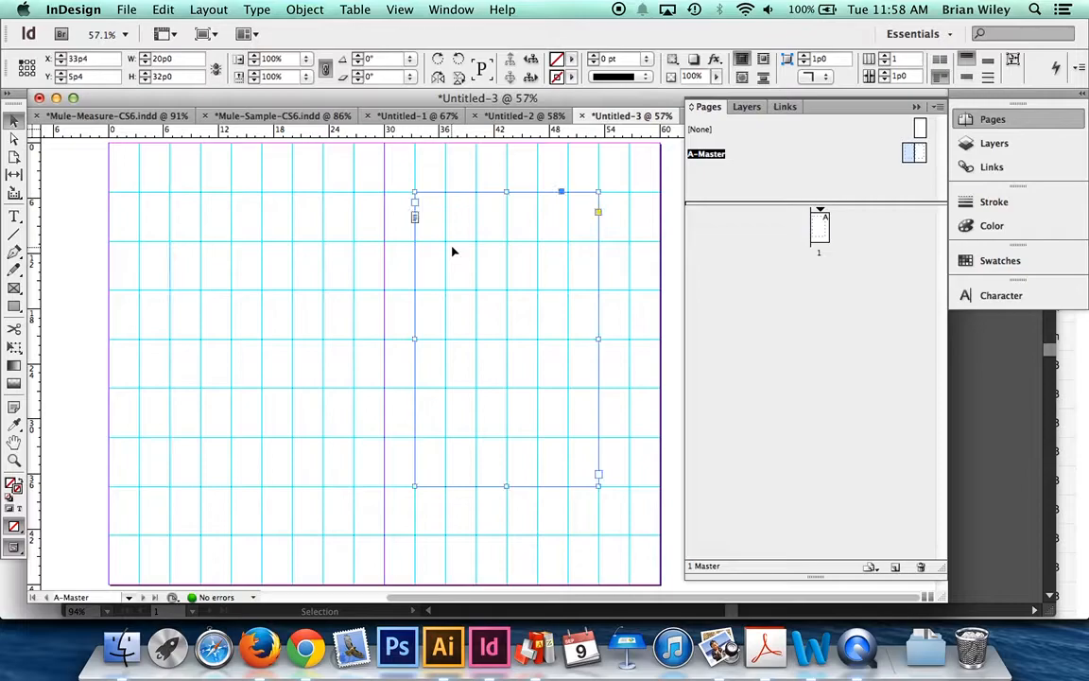
# Hide the guides on the master spread so that only the outlines of the two text frames show
pyautogui.press('super+;')
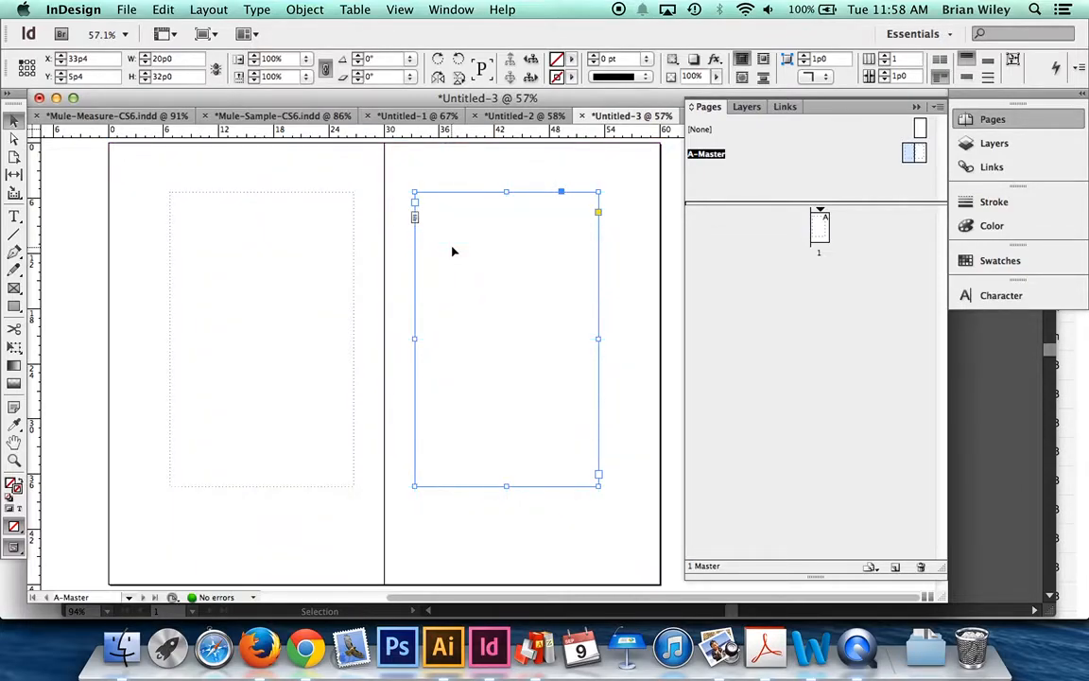
pyautogui.click(153, 223)
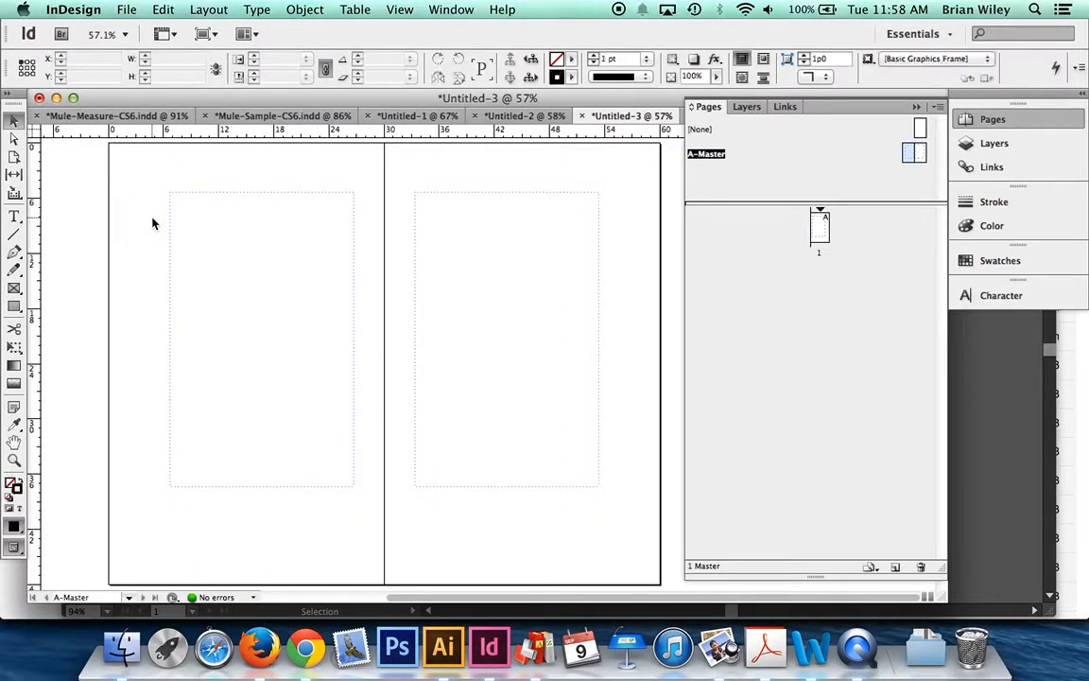
pyautogui.press('super+;')
pyautogui.press('super+;')
pyautogui.press('super+;')
pyautogui.press('super+;')
# Thread the left master page's text frame into the right page's text frame
pyautogui.click(251, 305)
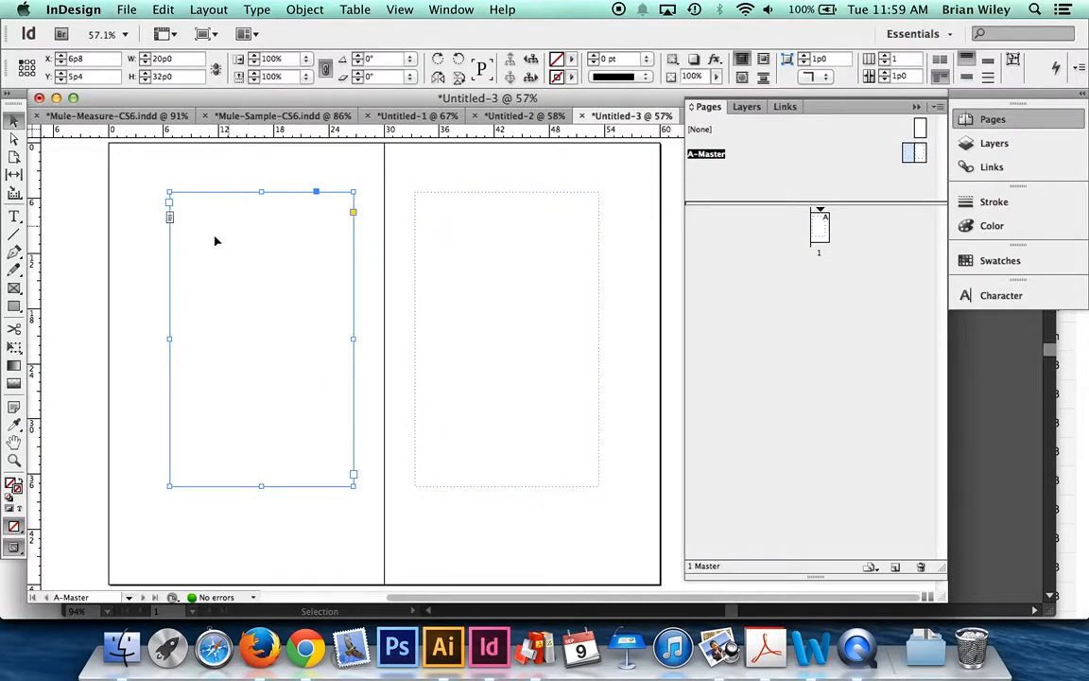
pyautogui.click(354, 474)
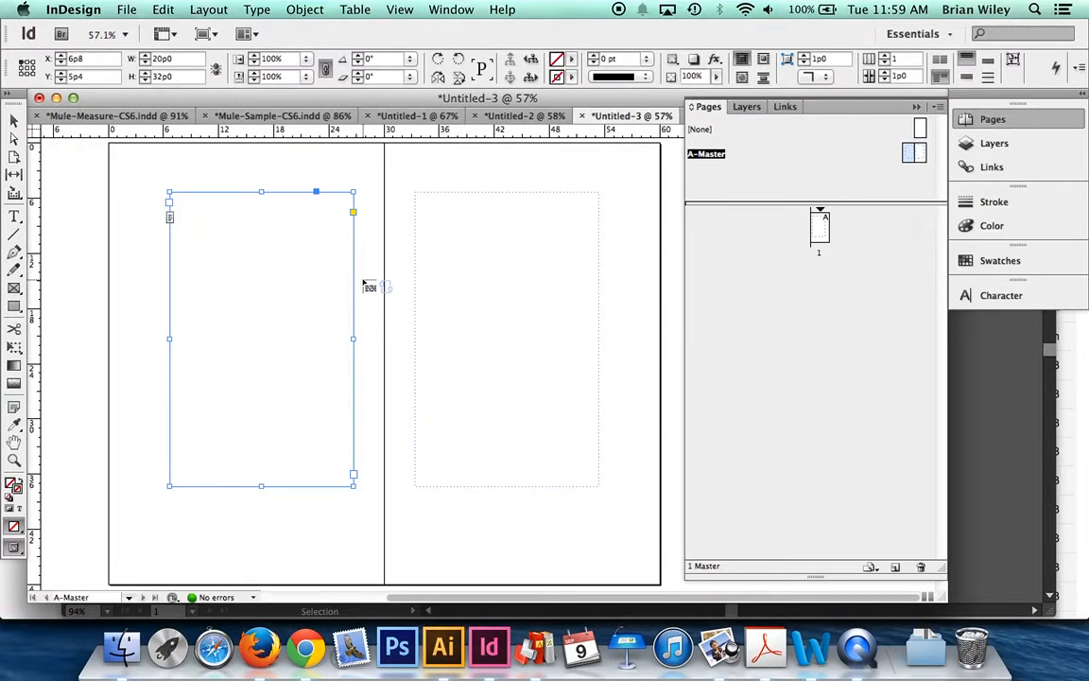
pyautogui.click(494, 270)
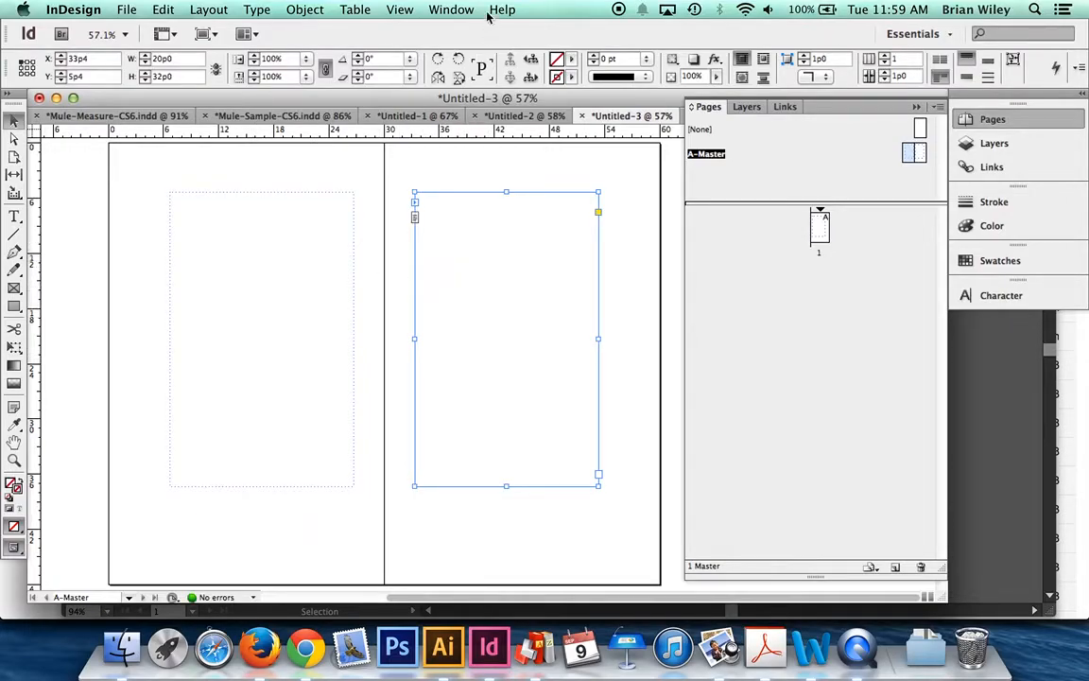
# Turn on the display of text threads and select the left frame to check its link to the right one
pyautogui.click(402, 10)
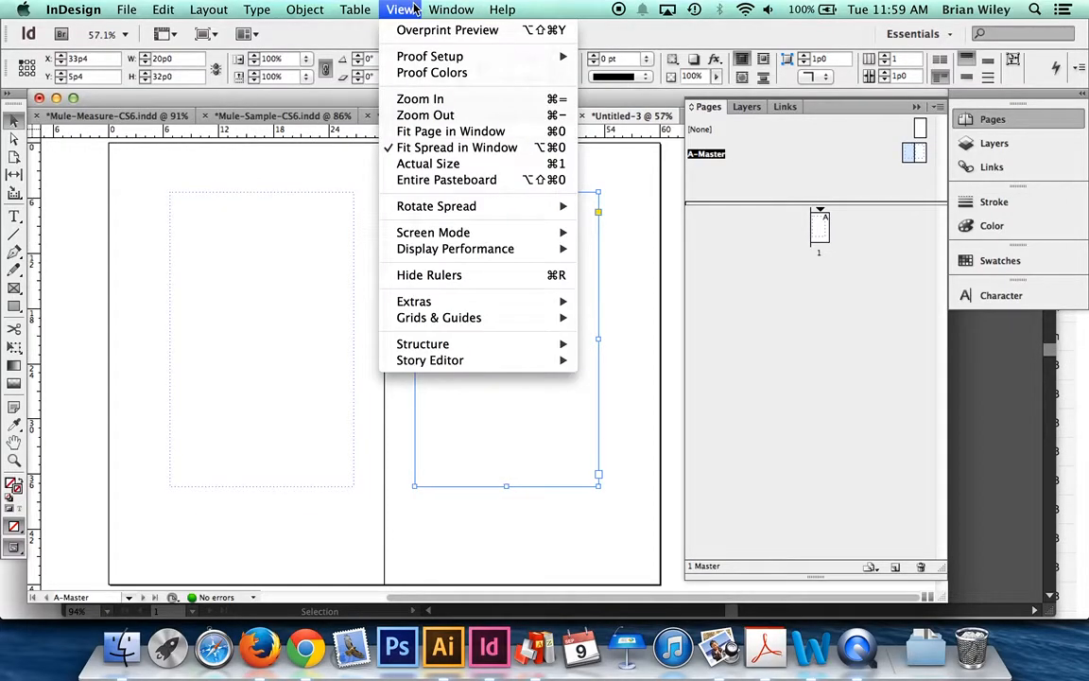
pyautogui.click(409, 9)
pyautogui.click(405, 10)
pyautogui.moveTo(414, 301)
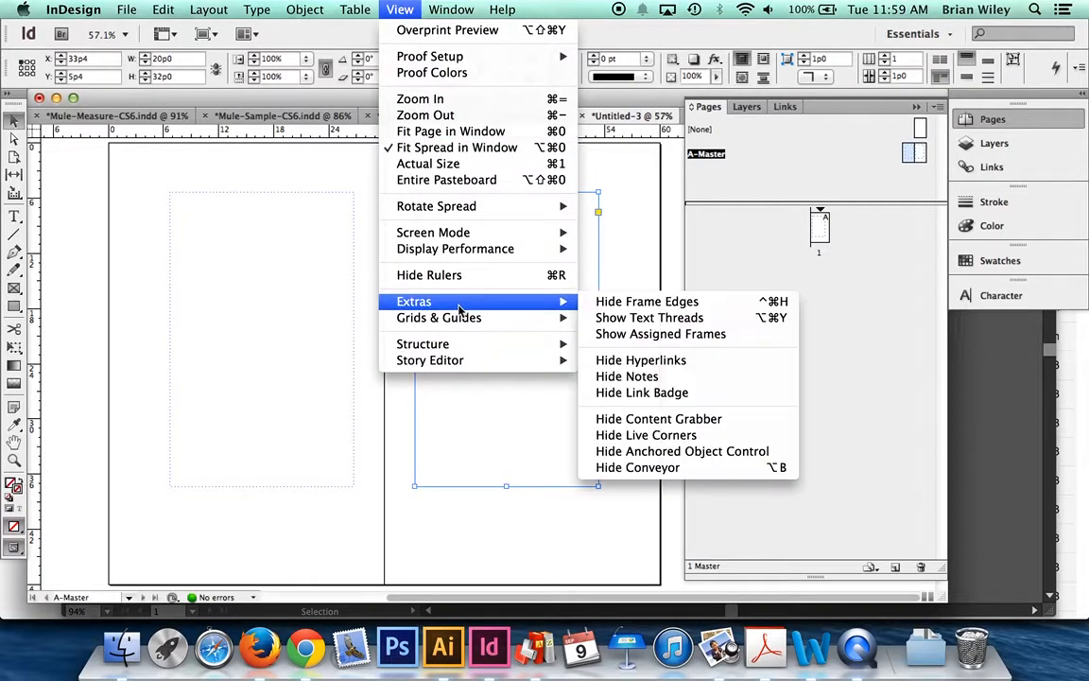
pyautogui.click(656, 322)
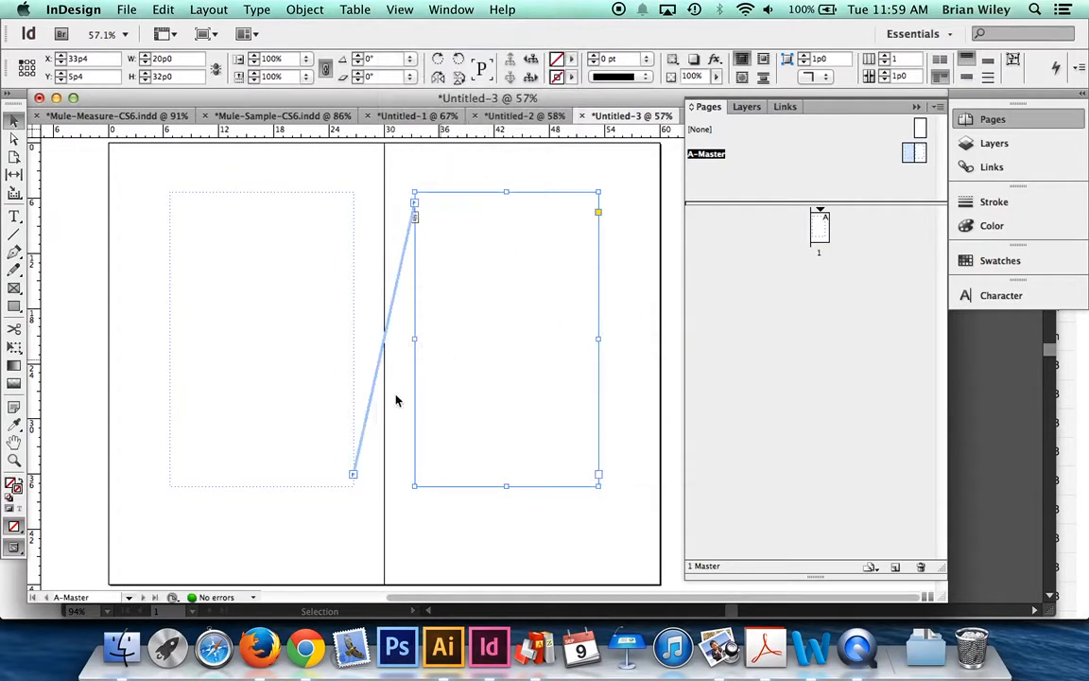
pyautogui.click(266, 329)
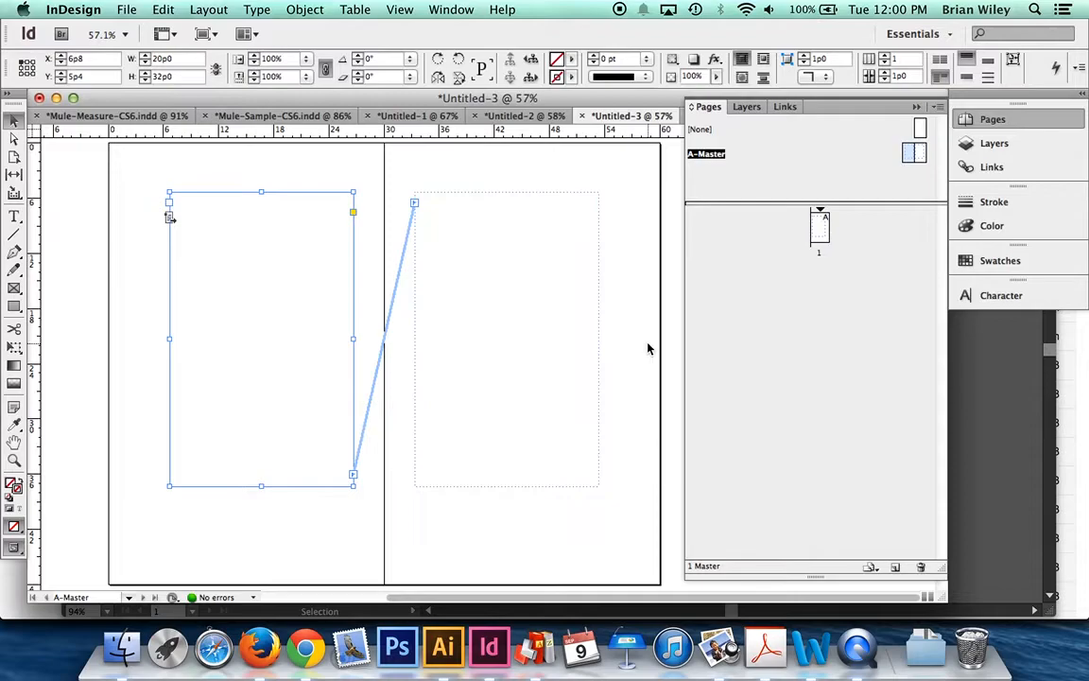
# Open page 1 and try to select the text frame it takes from the master
pyautogui.doubleClick(817, 231)
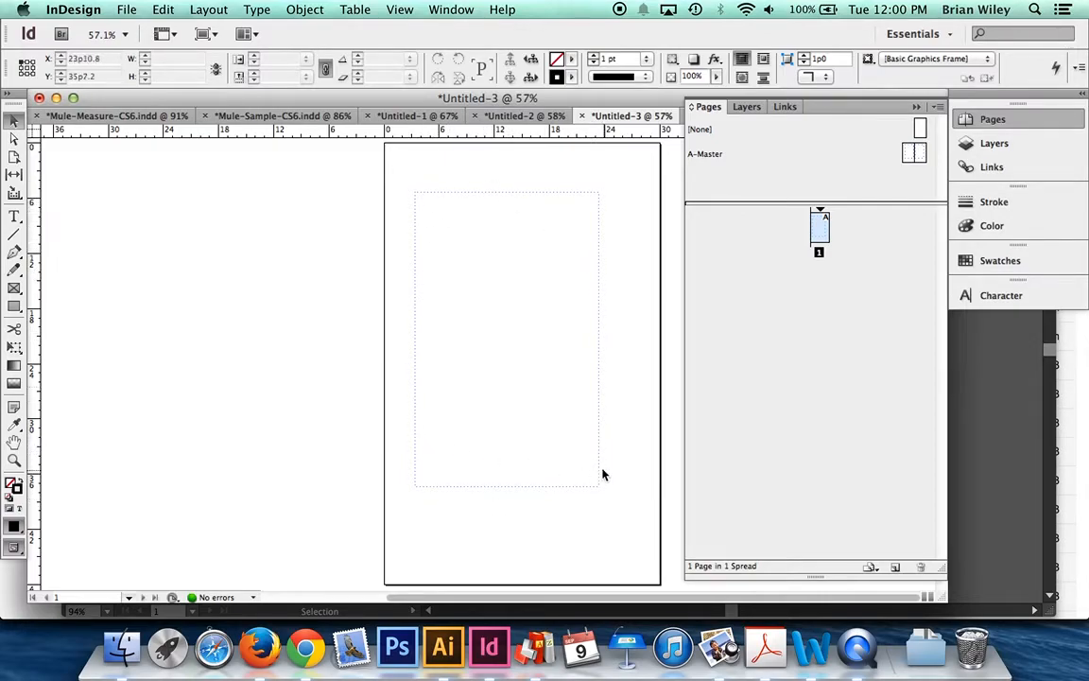
pyautogui.click(329, 182)
pyautogui.moveTo(341, 189); pyautogui.dragTo(553, 351)
pyautogui.moveTo(367, 175); pyautogui.dragTo(643, 516)
# Place the Deconstruction and Graphic Design .docx file from the Texts folder in page 1's master frame, autoflowing it onto new pages
pyautogui.click(129, 9)
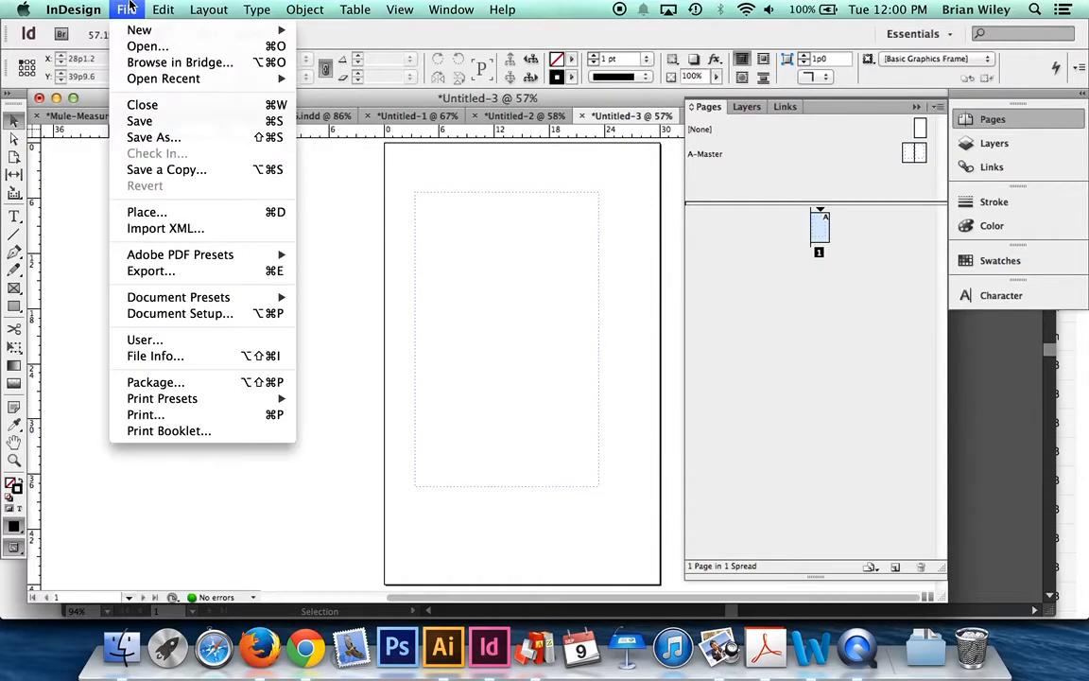
pyautogui.click(184, 214)
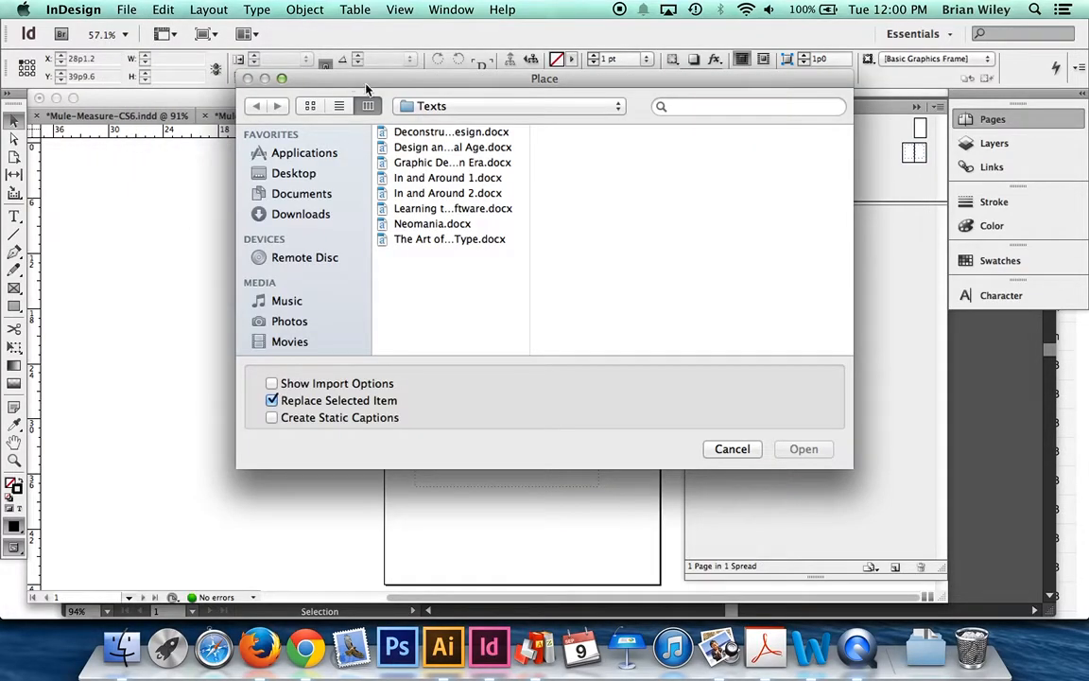
pyautogui.click(431, 134)
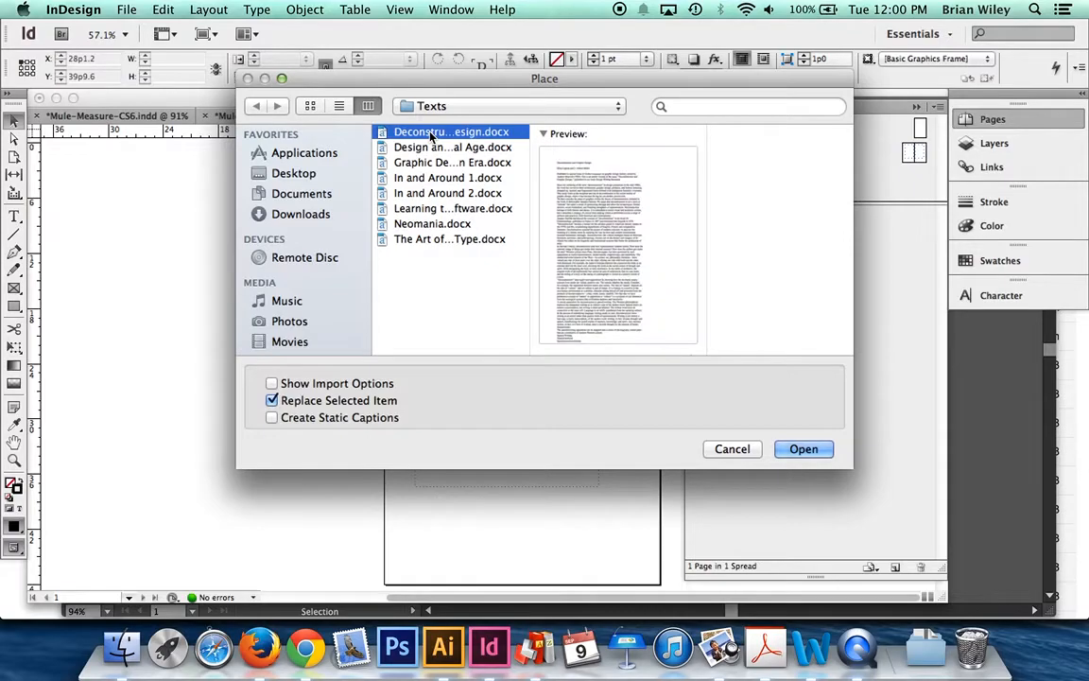
pyautogui.click(803, 450)
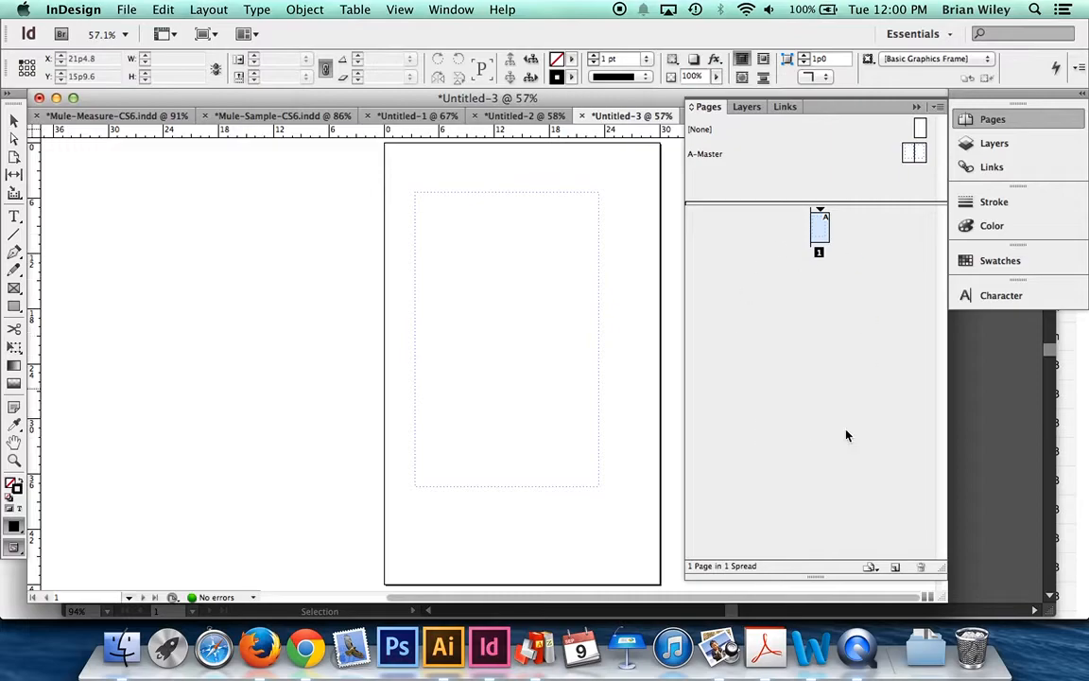
pyautogui.click(439, 213)
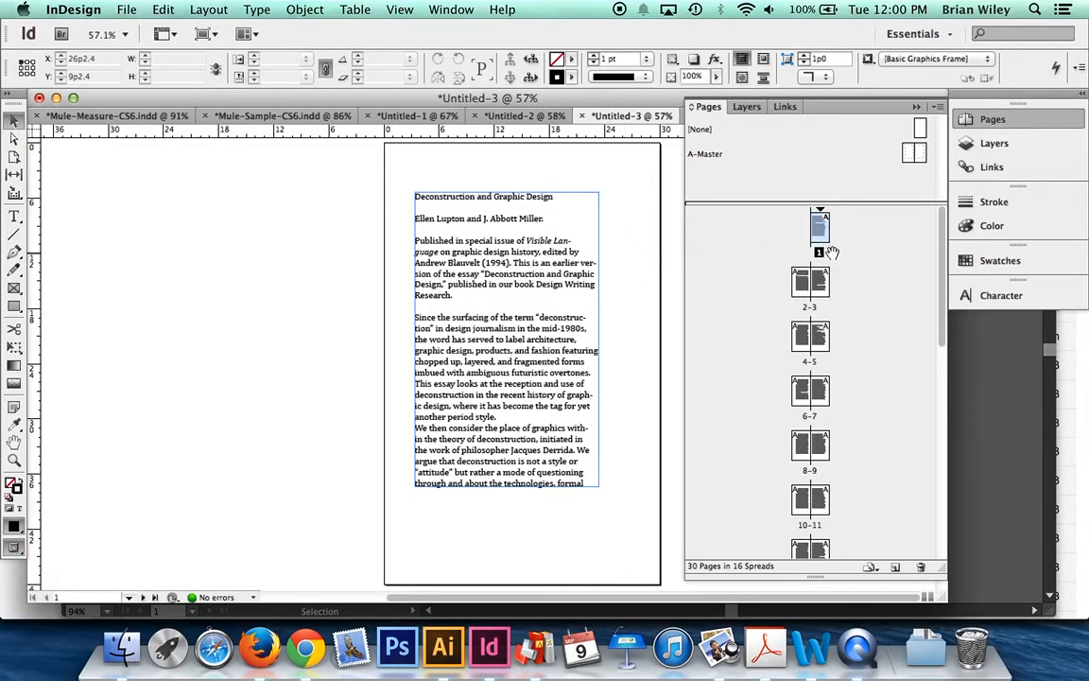
# Look through the first spreads to check how the placed text flows from frame to frame, and return to page 1
pyautogui.scroll(-3, 289, 404)
pyautogui.scroll(-3, 290, 405)
pyautogui.scroll(1, 290, 405)
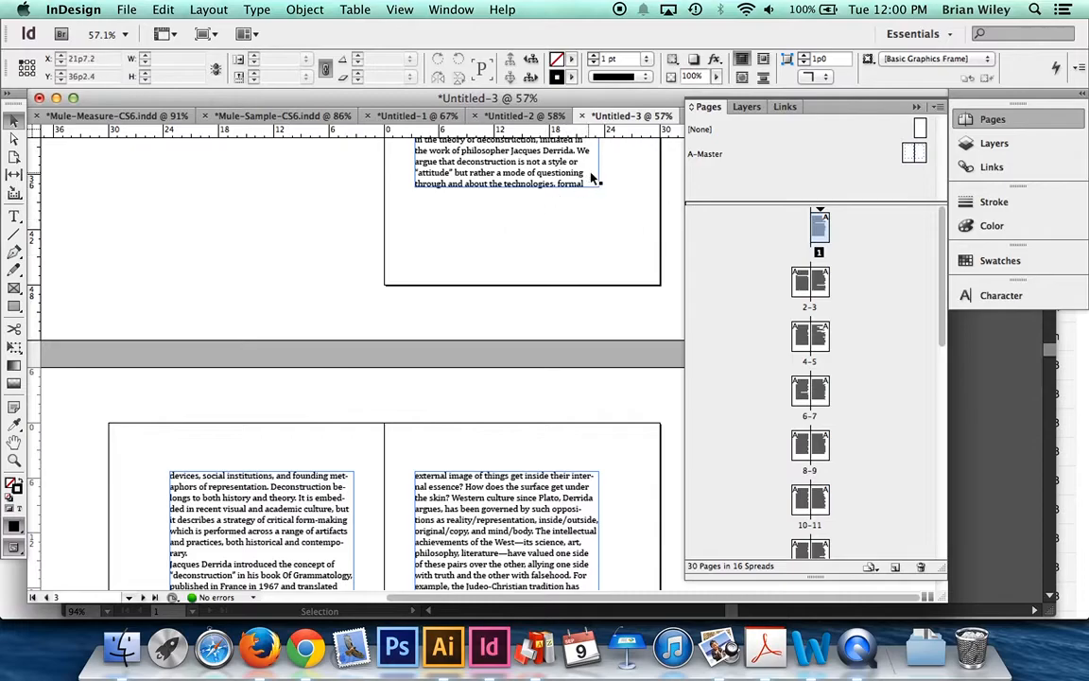
pyautogui.scroll(-3, 250, 435)
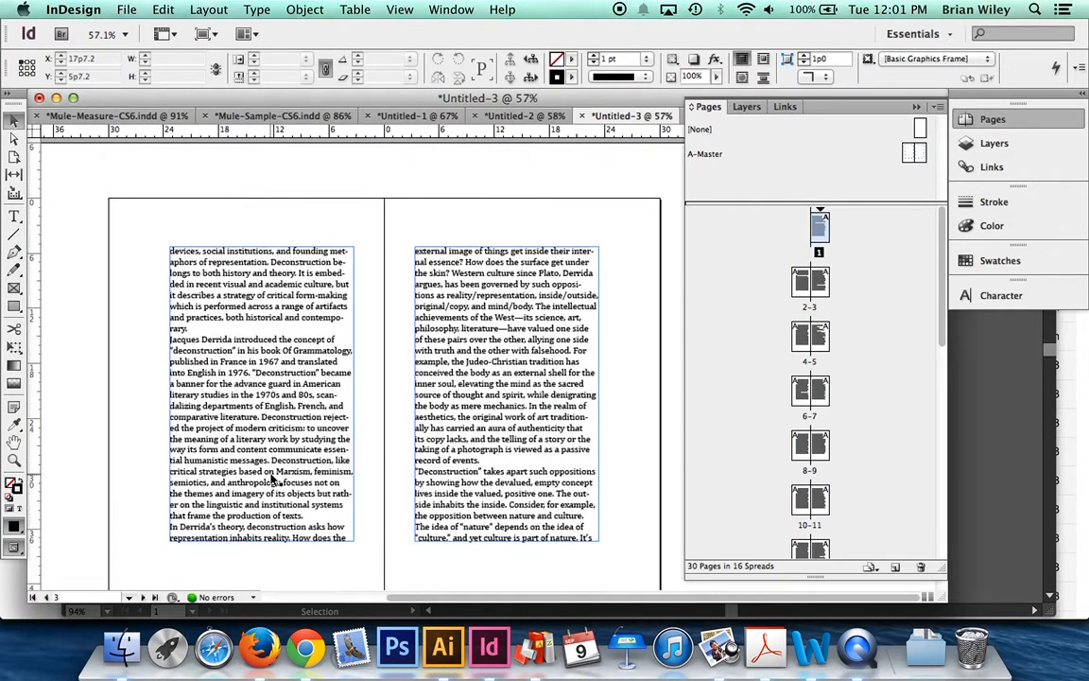
pyautogui.scroll(-1, 274, 480)
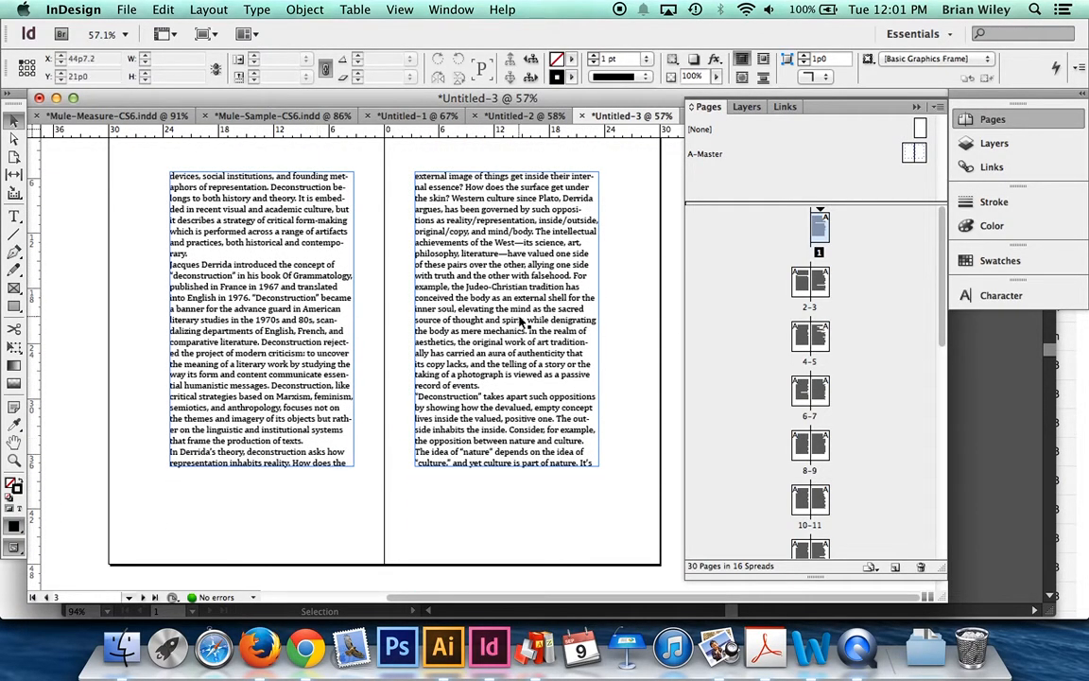
pyautogui.scroll(-7, 519, 322)
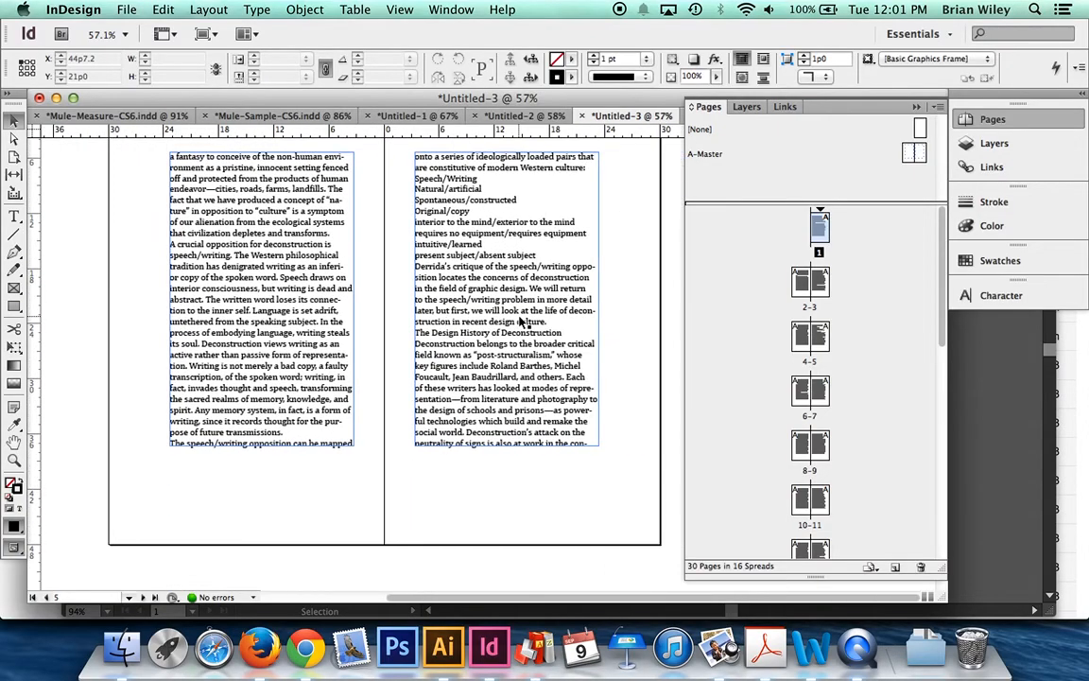
pyautogui.scroll(-8, 519, 323)
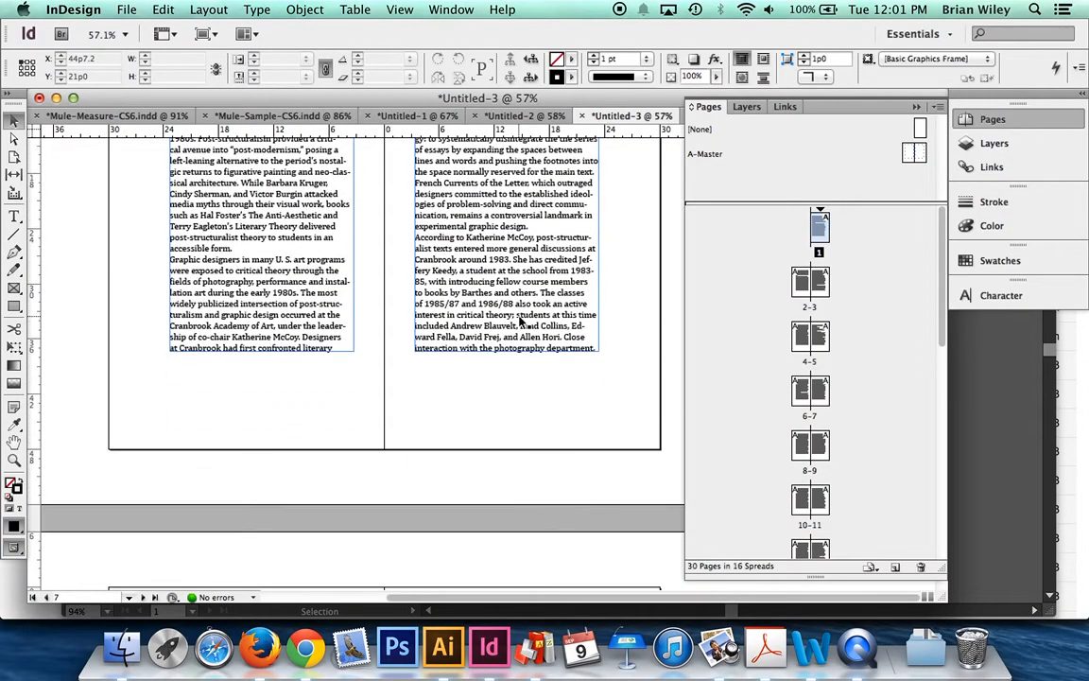
pyautogui.scroll(-2, 520, 323)
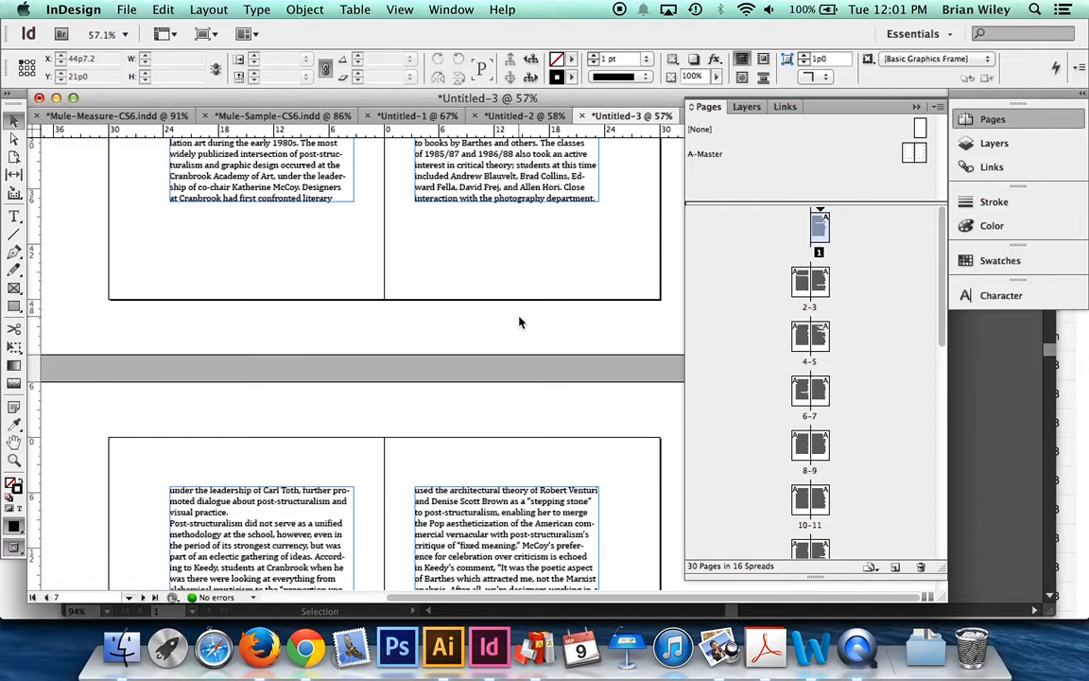
pyautogui.scroll(15, 519, 322)
pyautogui.scroll(15, 519, 323)
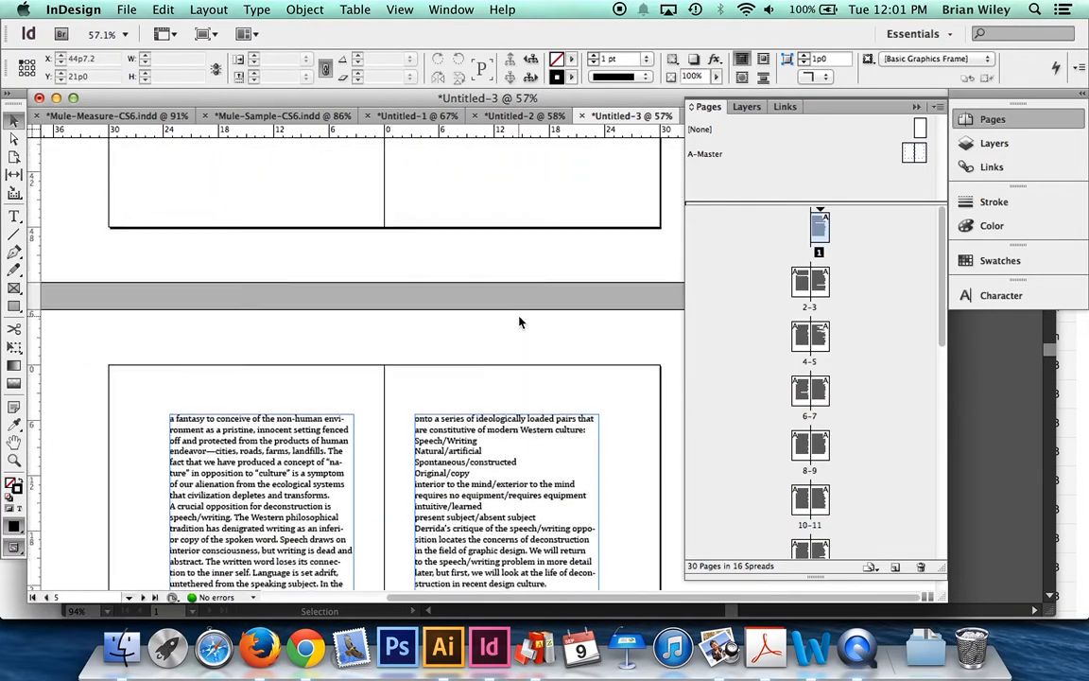
pyautogui.scroll(10, 518, 322)
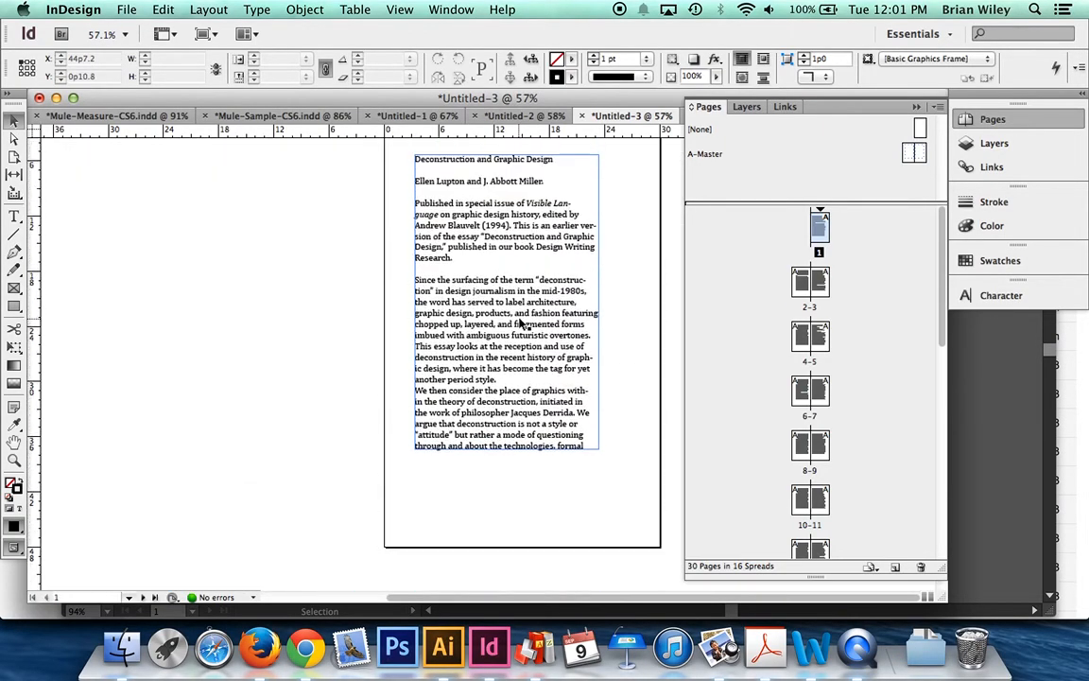